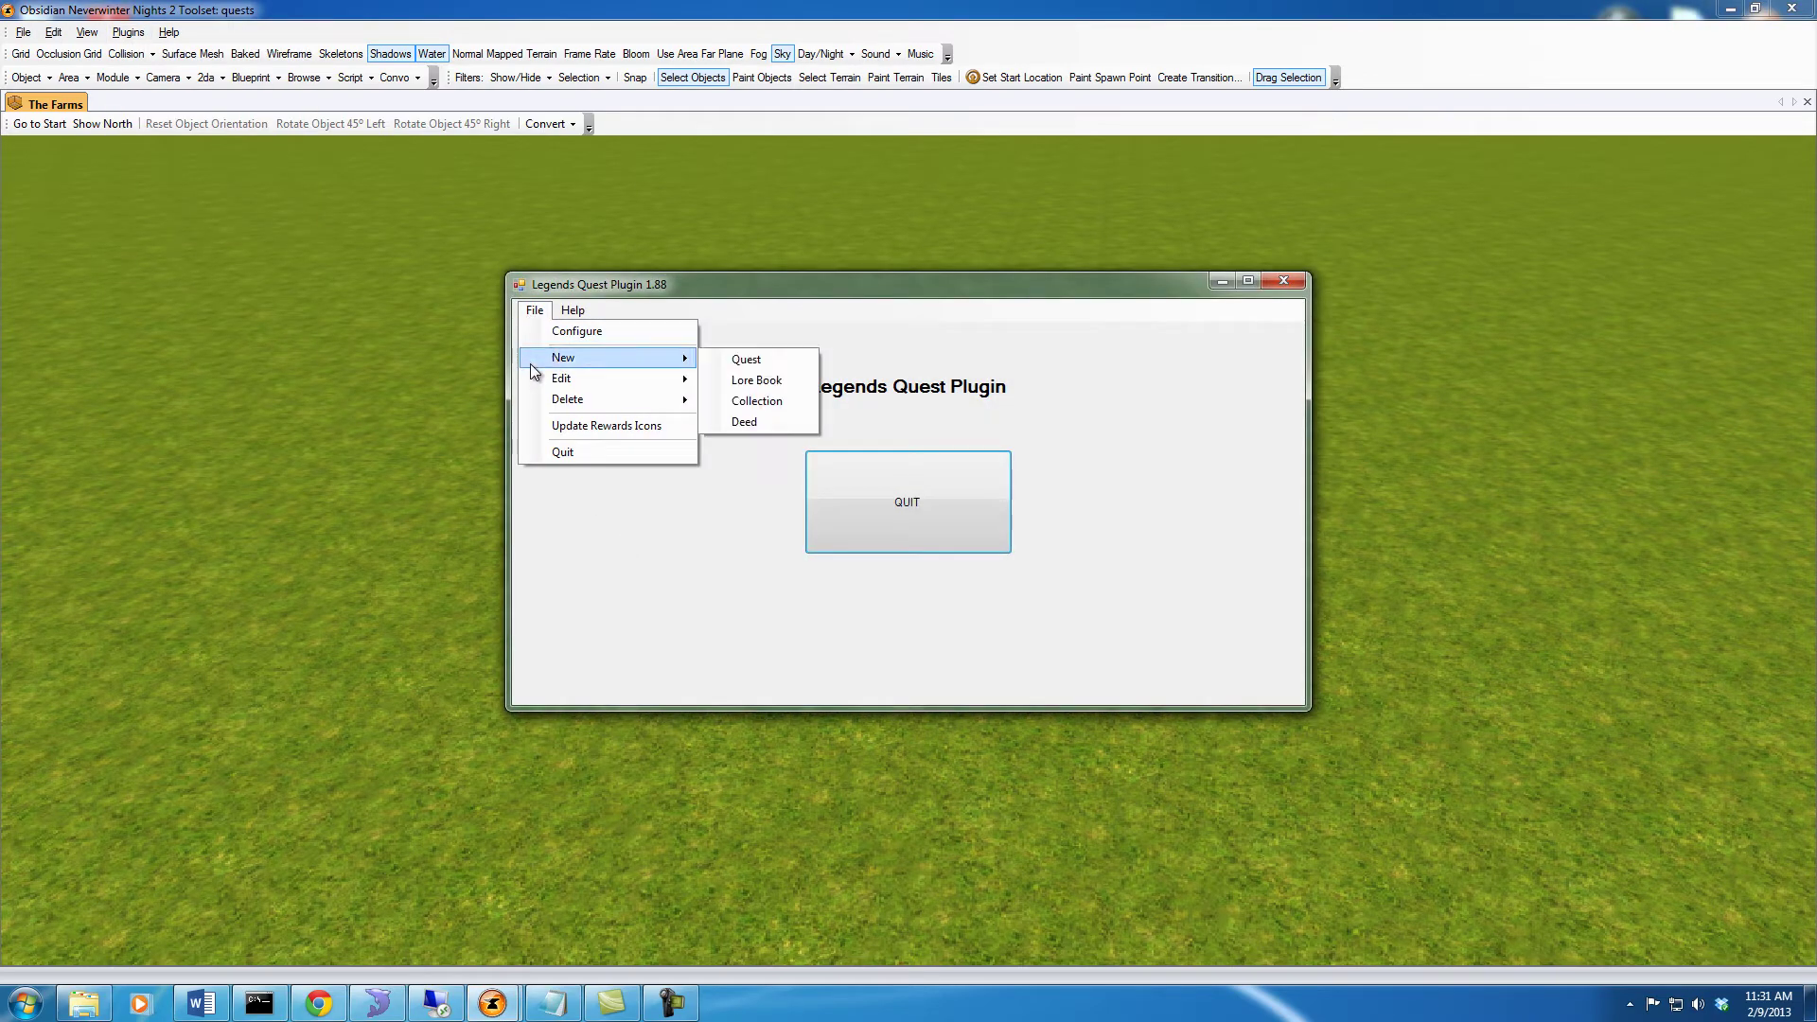
Step: Create a new quest named 'Stolen Necklace' with 50 XP, 10 gold and recommended level 1, then show its NPC 1 page
{"action": "left_click", "coordinate": [742, 359]}
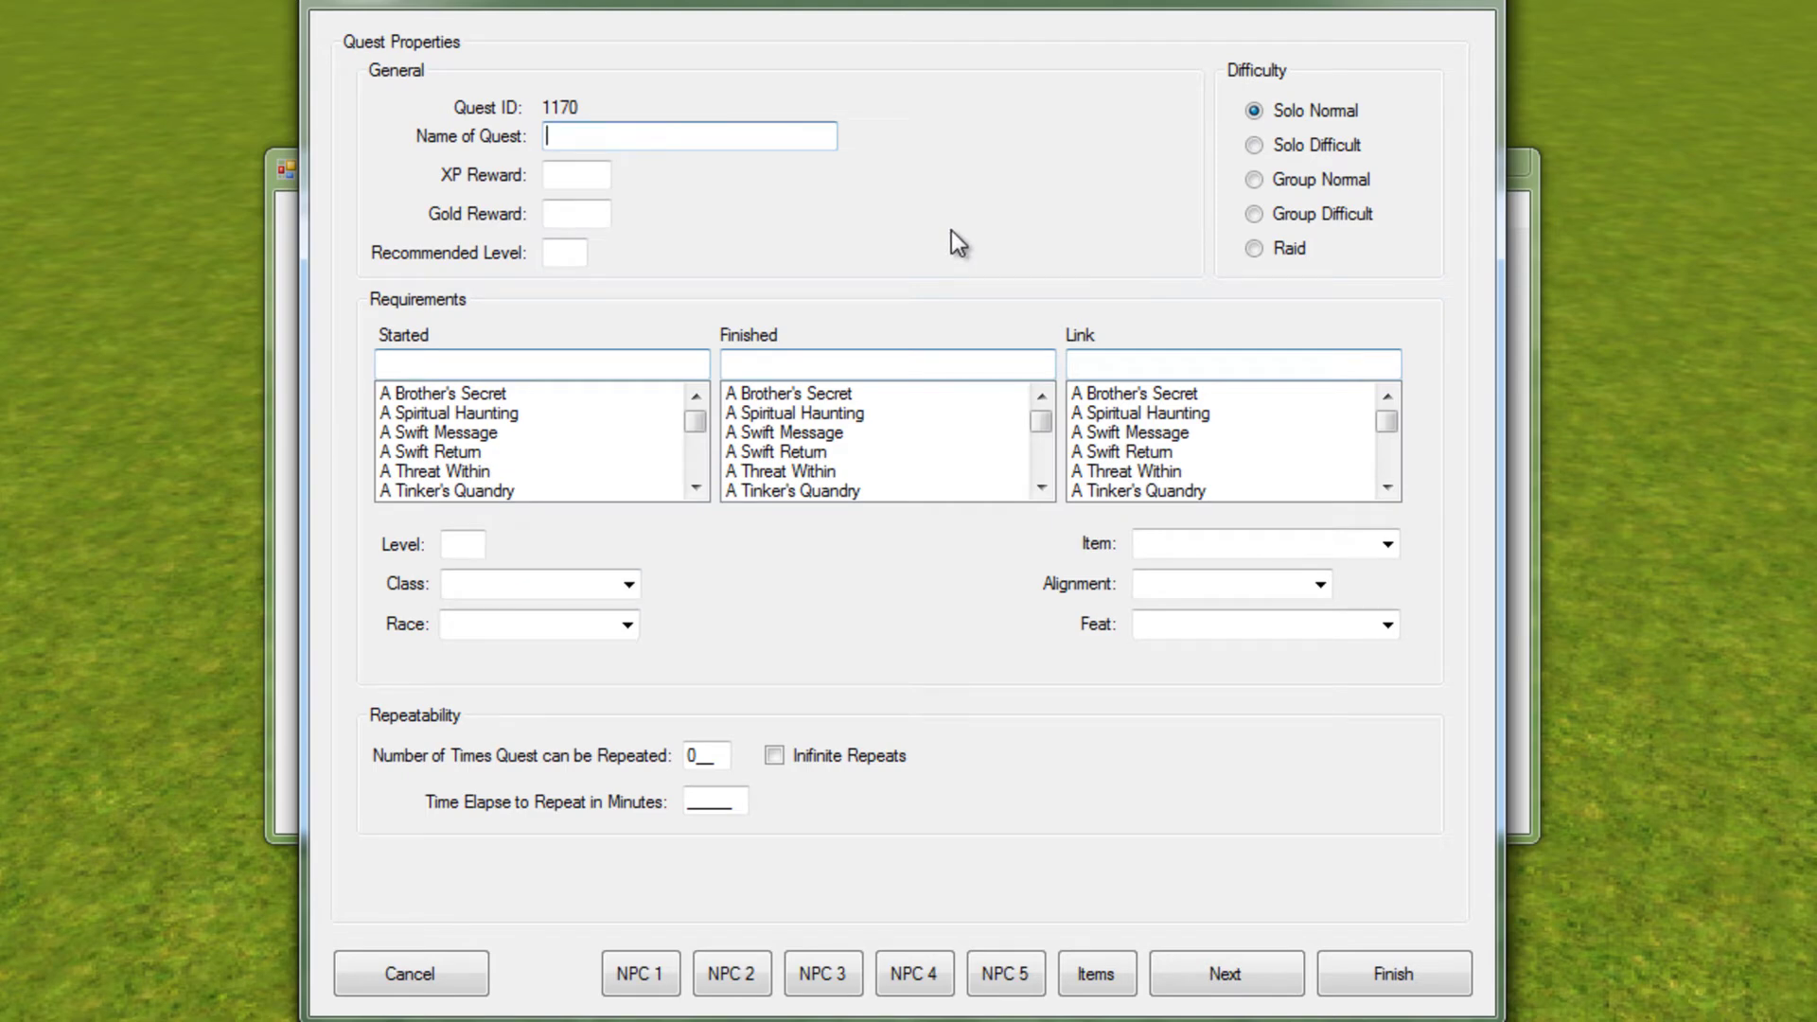
{"action": "type", "text": "Stolen Necklace"}
{"action": "key", "text": "Tab"}
{"action": "type", "text": "50"}
{"action": "key", "text": "Tab"}
{"action": "type", "text": "10"}
{"action": "key", "text": "Tab"}
{"action": "type", "text": "1"}
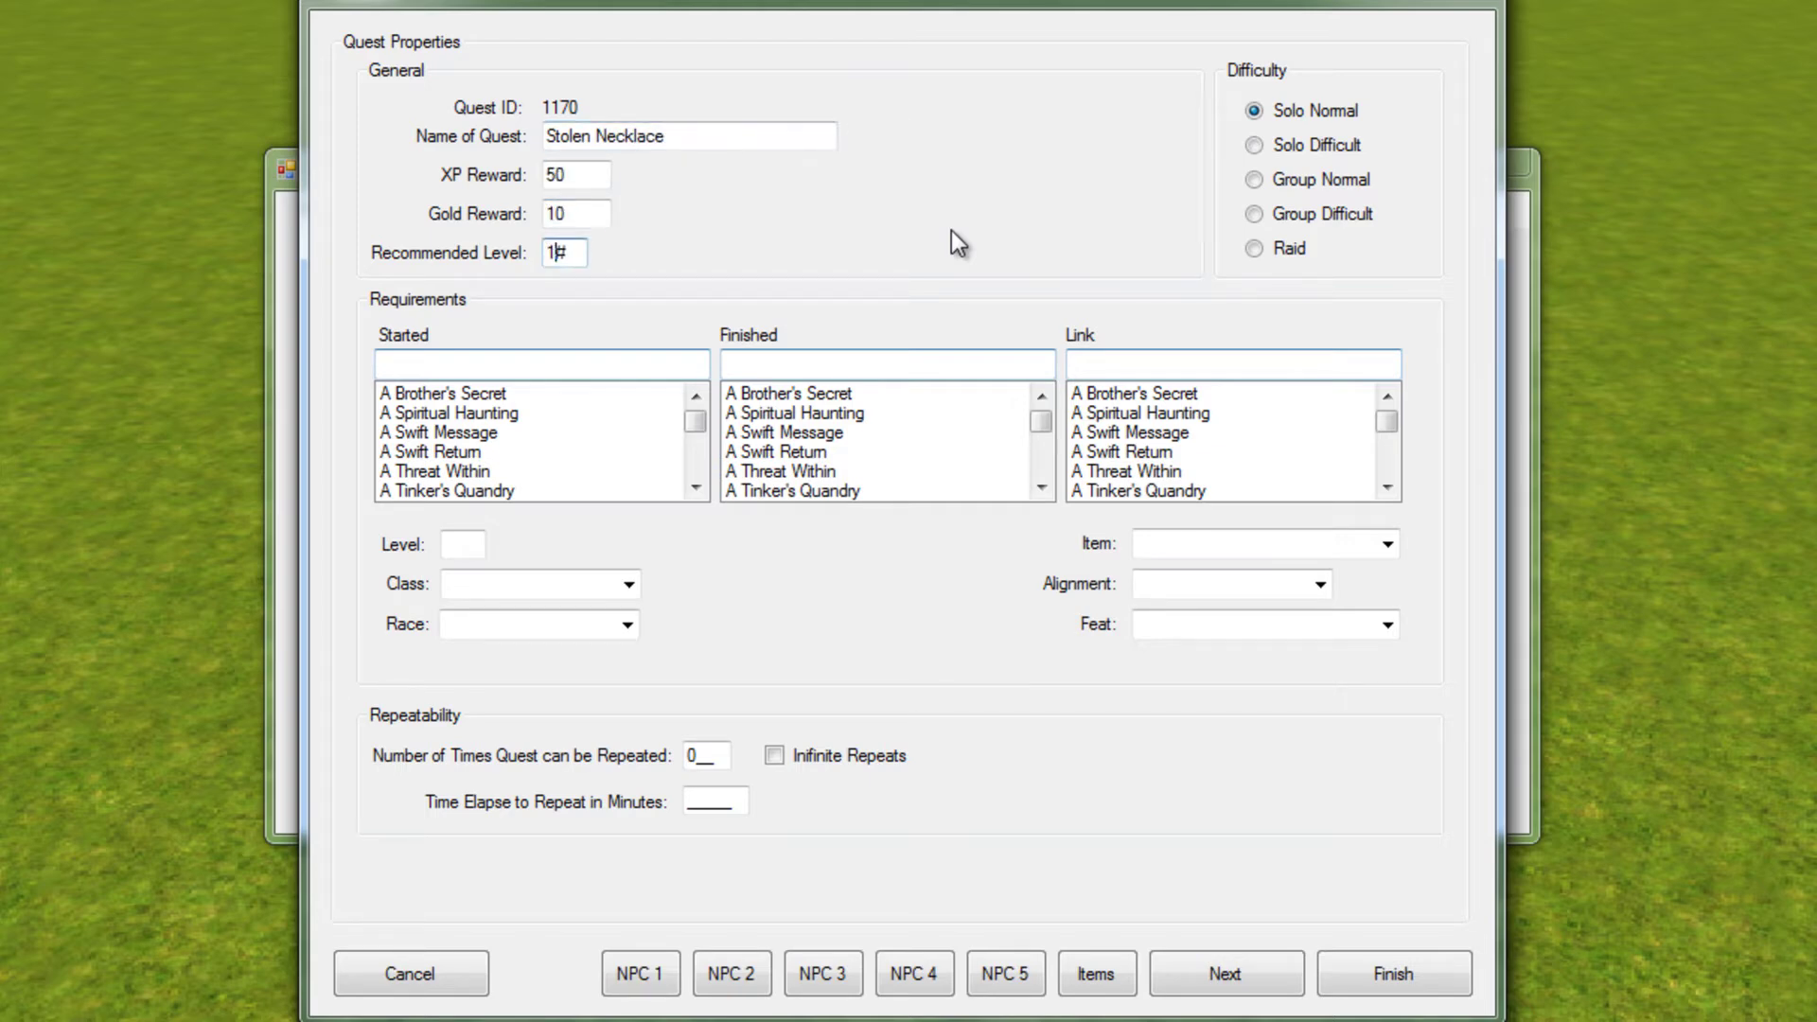
{"action": "left_click", "coordinate": [637, 975]}
Step: Create and name a new NPC initiator with post-quest line 'Thanks for finding my necklace.'
{"action": "left_click", "coordinate": [426, 143]}
{"action": "left_click", "coordinate": [876, 150]}
{"action": "type", "text": "Jane Smith"}
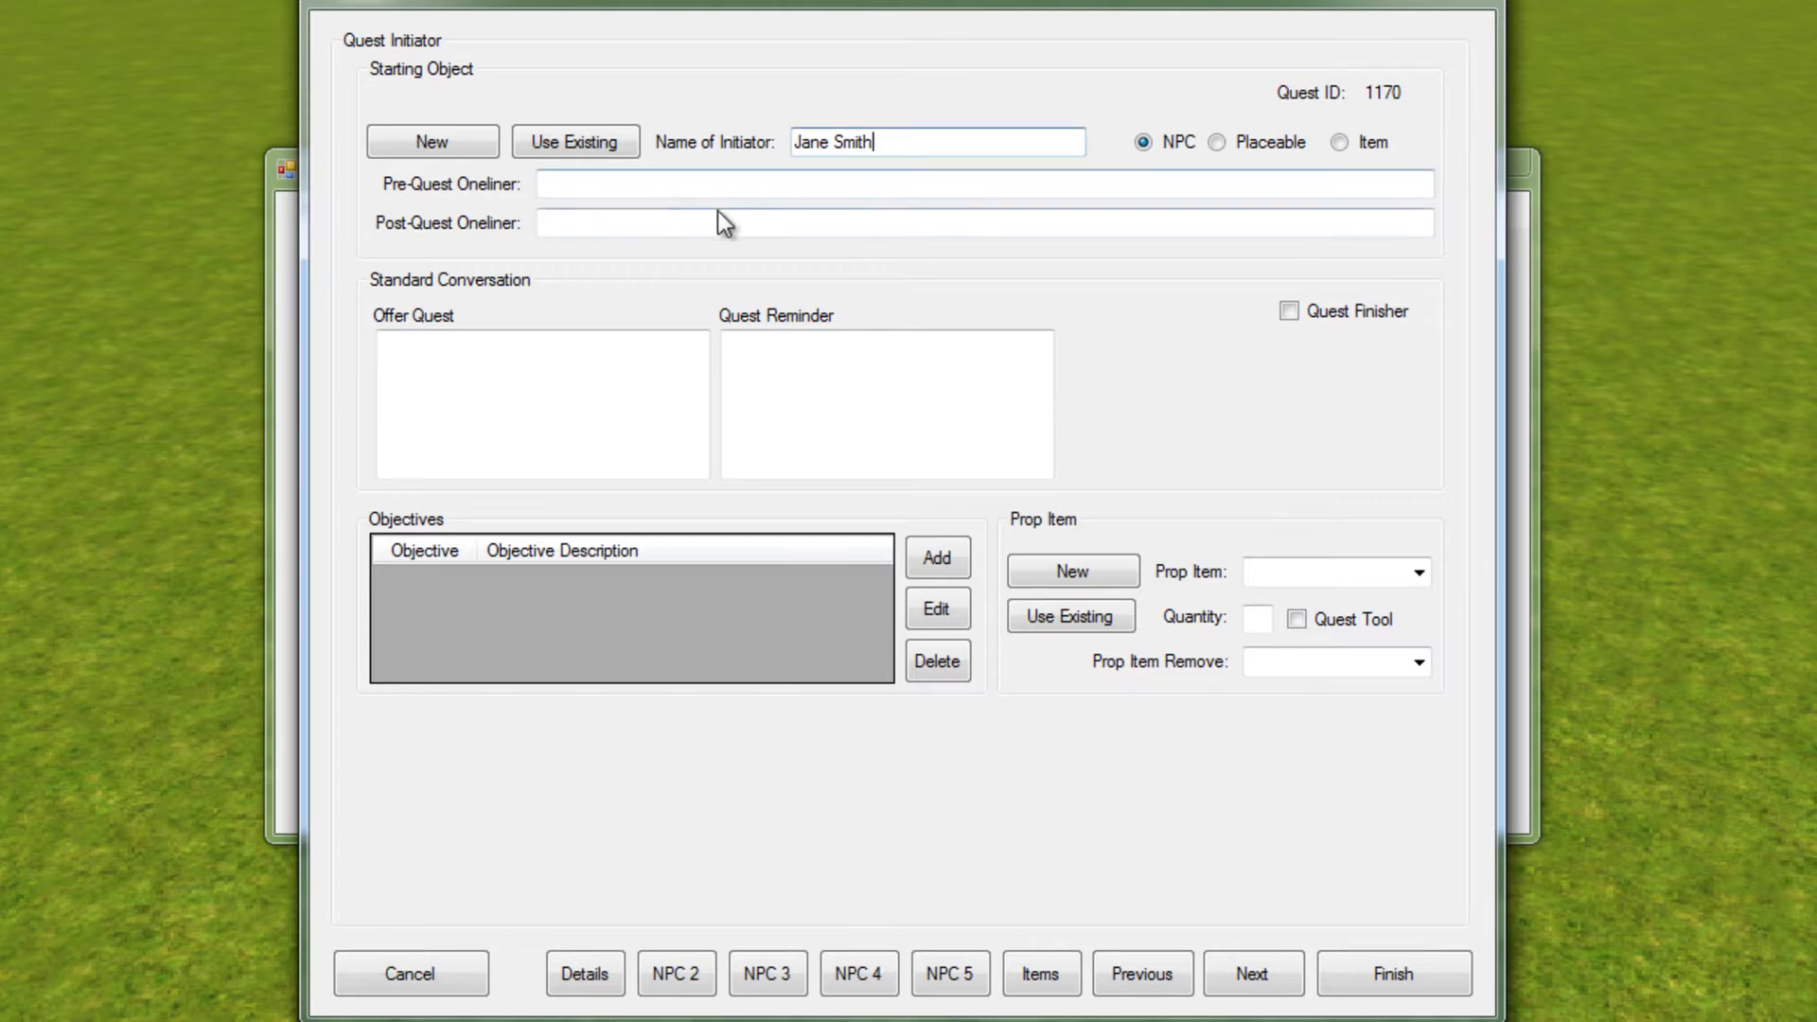
{"action": "left_click", "coordinate": [681, 223]}
{"action": "type", "text": "Thanks for finding my necklace."}
Step: Write the offer speech greeting the adventurer and explaining the necklace was stolen
{"action": "left_click", "coordinate": [453, 408]}
{"action": "type", "text": "Hello there"}
{"action": "type", "text": ", I"}
{"action": "key", "text": "BackSpace"}
{"action": "key", "text": "BackSpace"}
{"action": "type", "text": "adventurer. "}
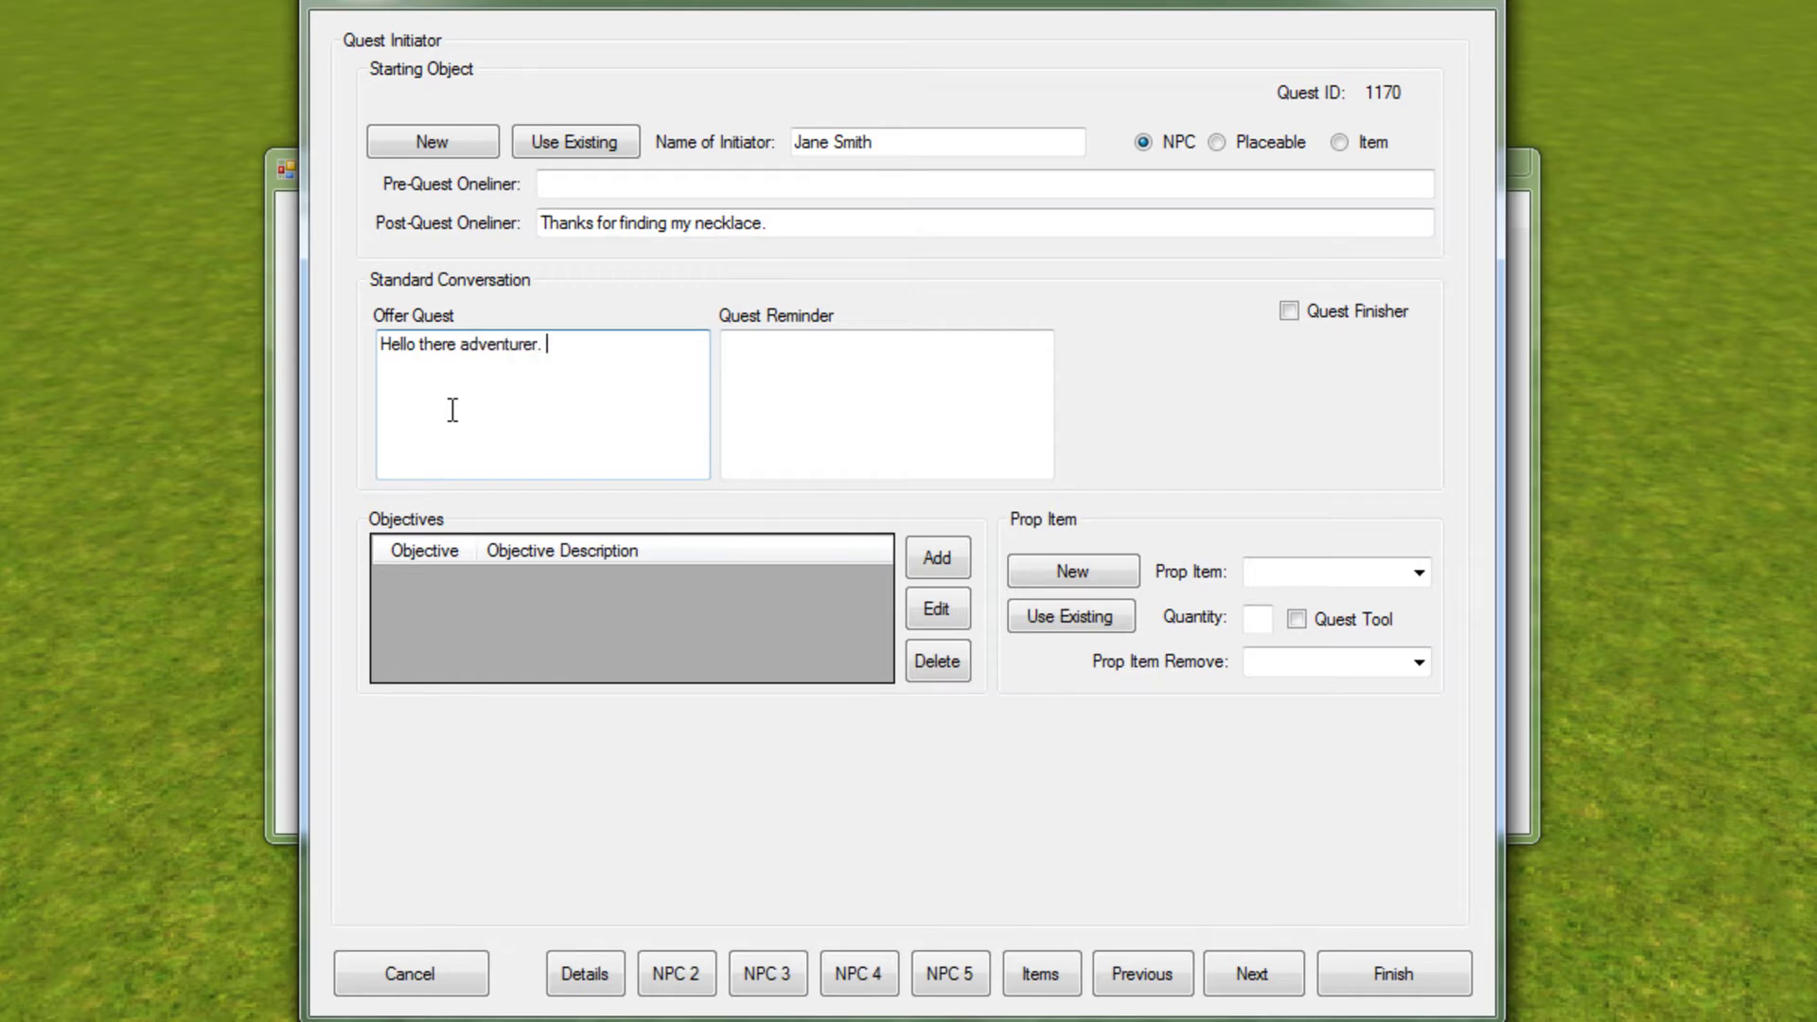
{"action": "type", "text": " I "}
{"action": "type", "text": "'m hoping "}
{"action": "type", "text": "you could help me i"}
{"action": "type", "text": "f I "}
{"action": "type", "text": "th"}
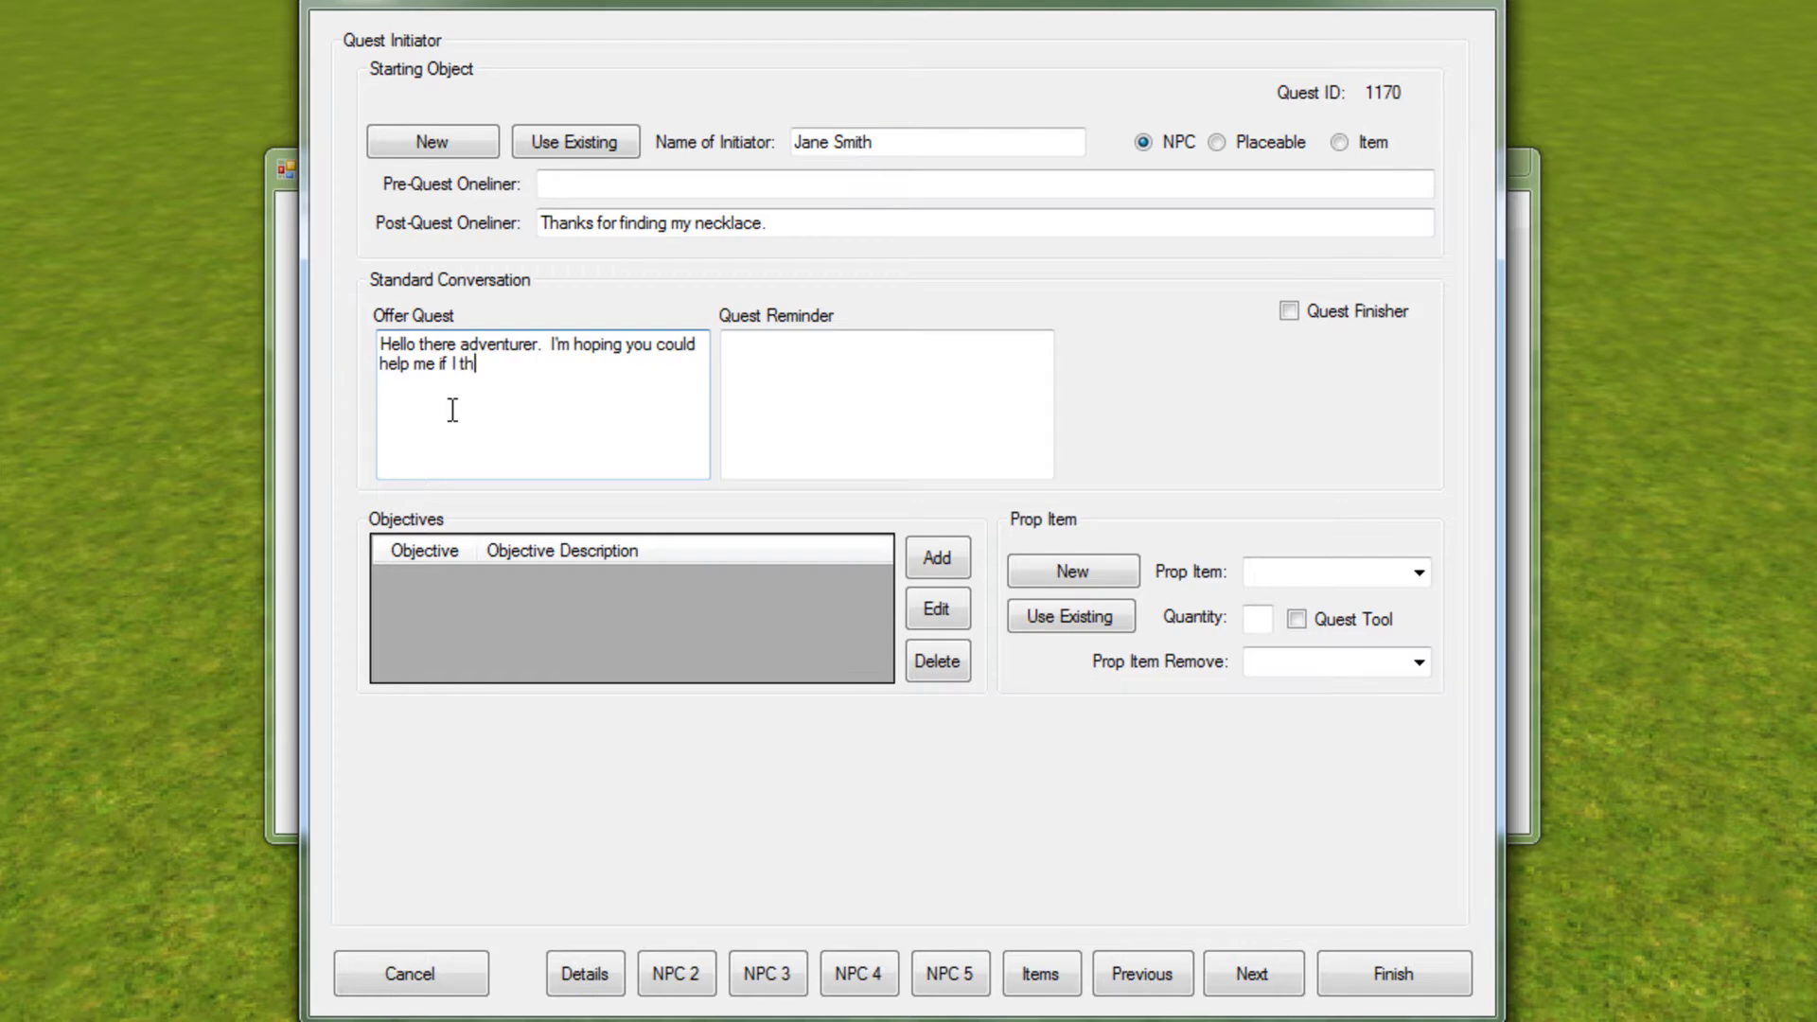
{"action": "type", "text": "row a few coins your way."}
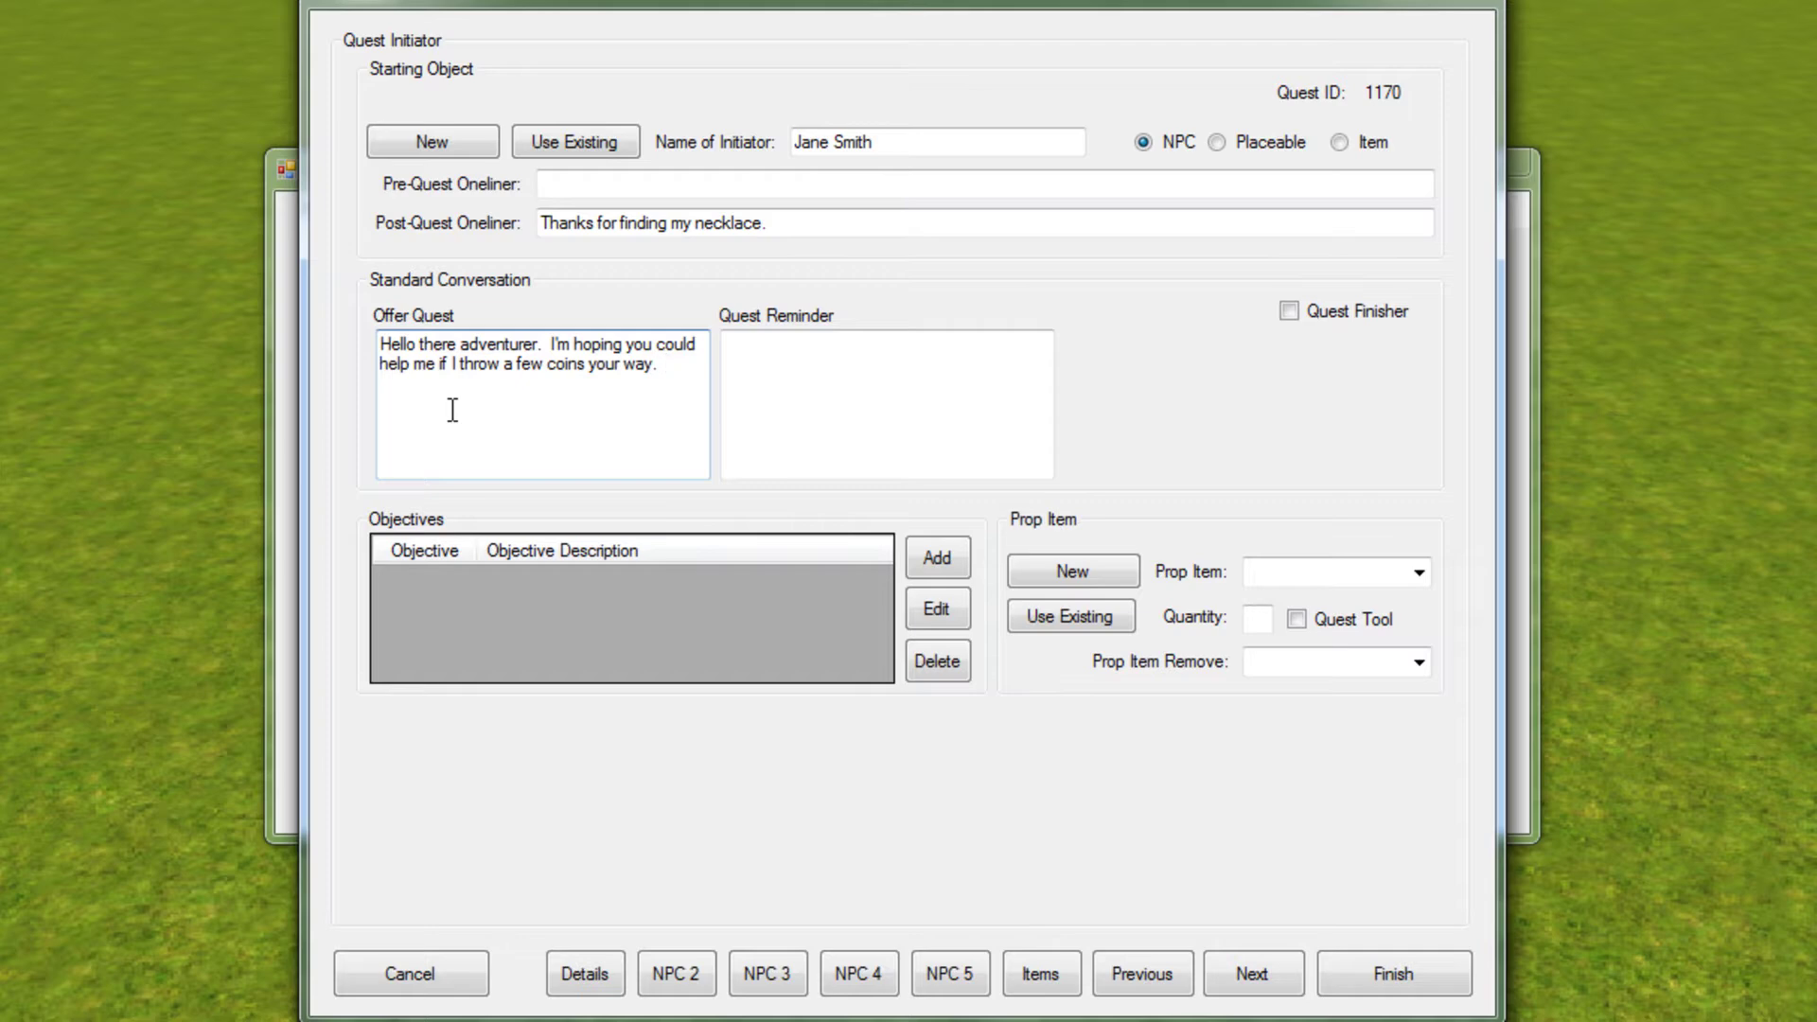
{"action": "type", "text": "My necklace has been stol"}
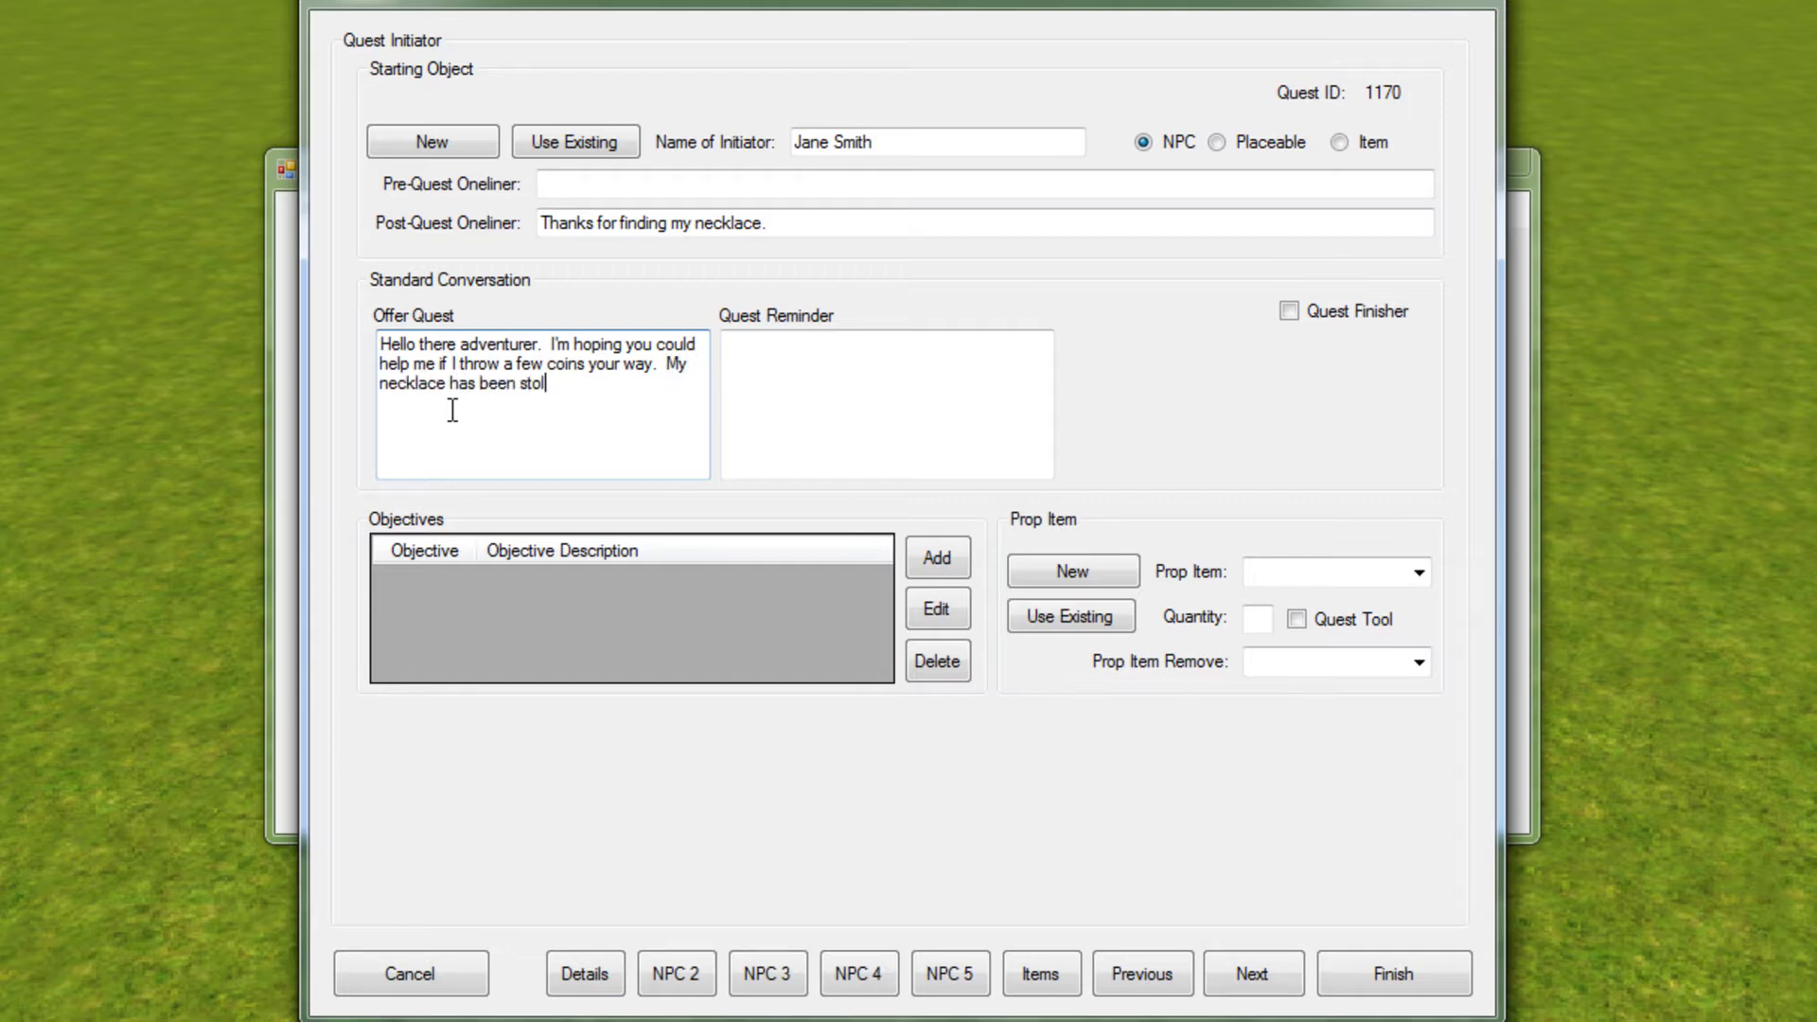
{"action": "type", "text": "en, and I really want it back."}
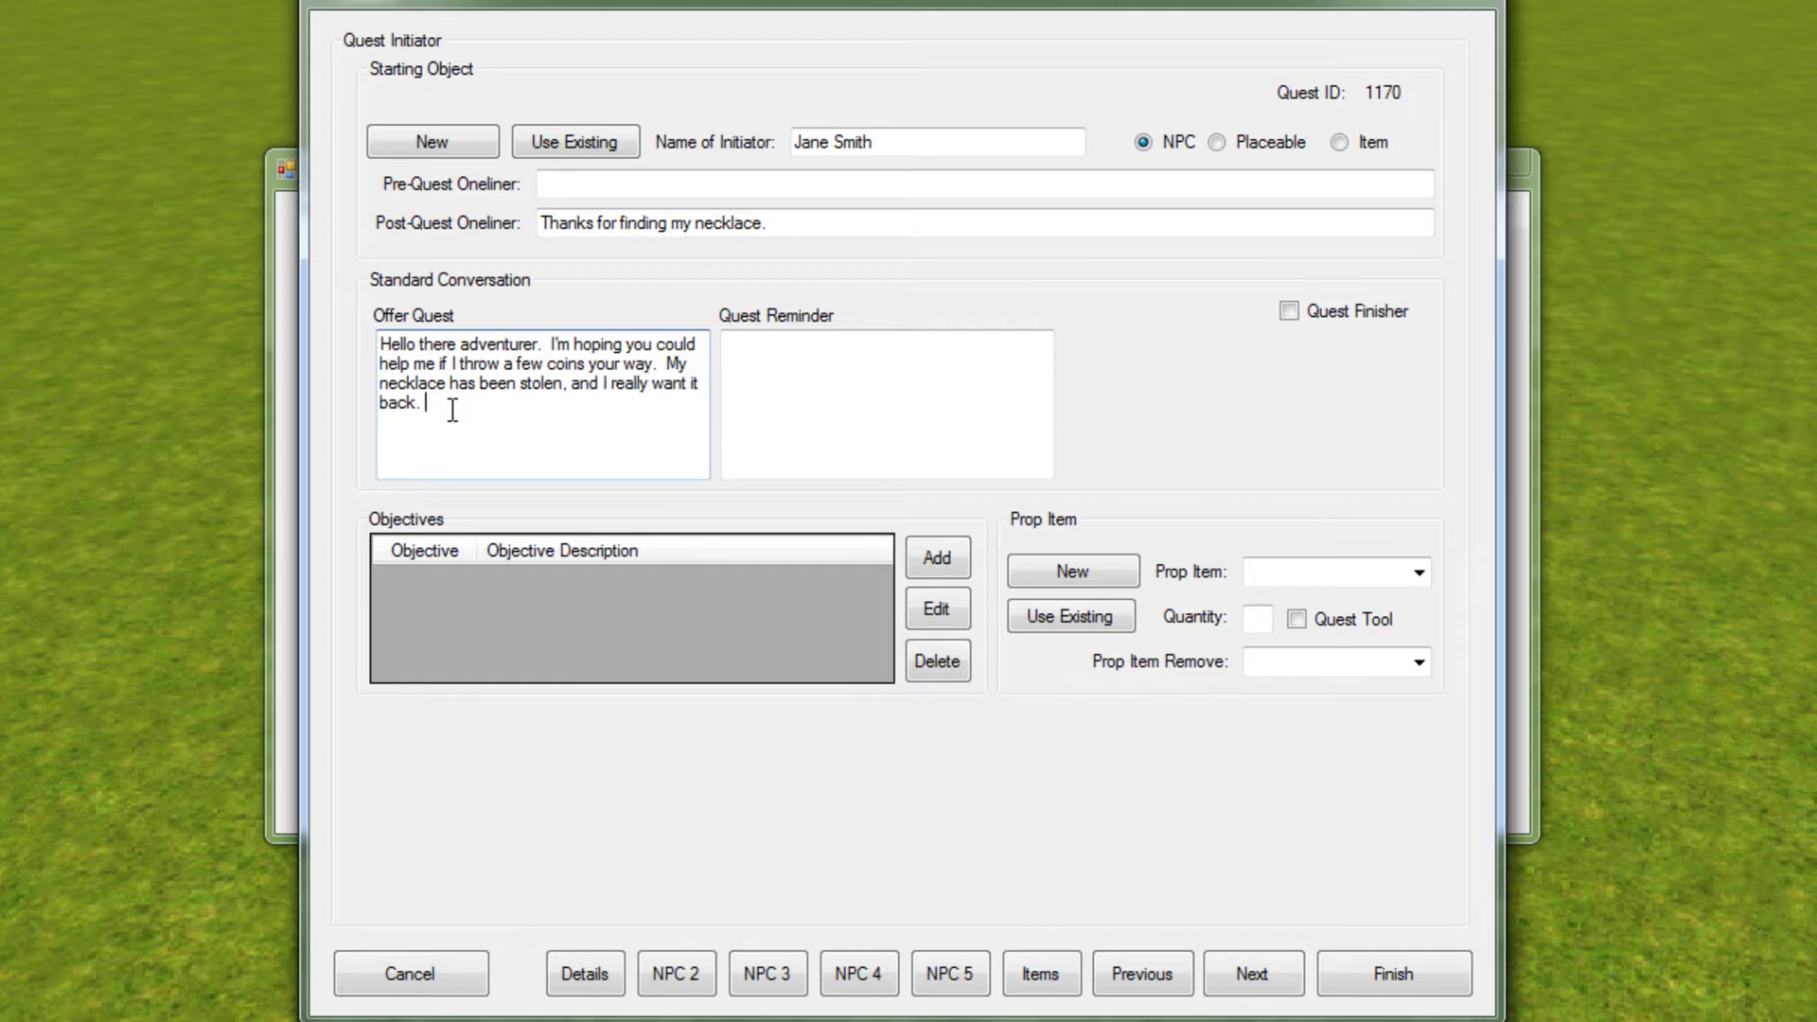
{"action": "type", "text": "  If you can find it for me, I"}
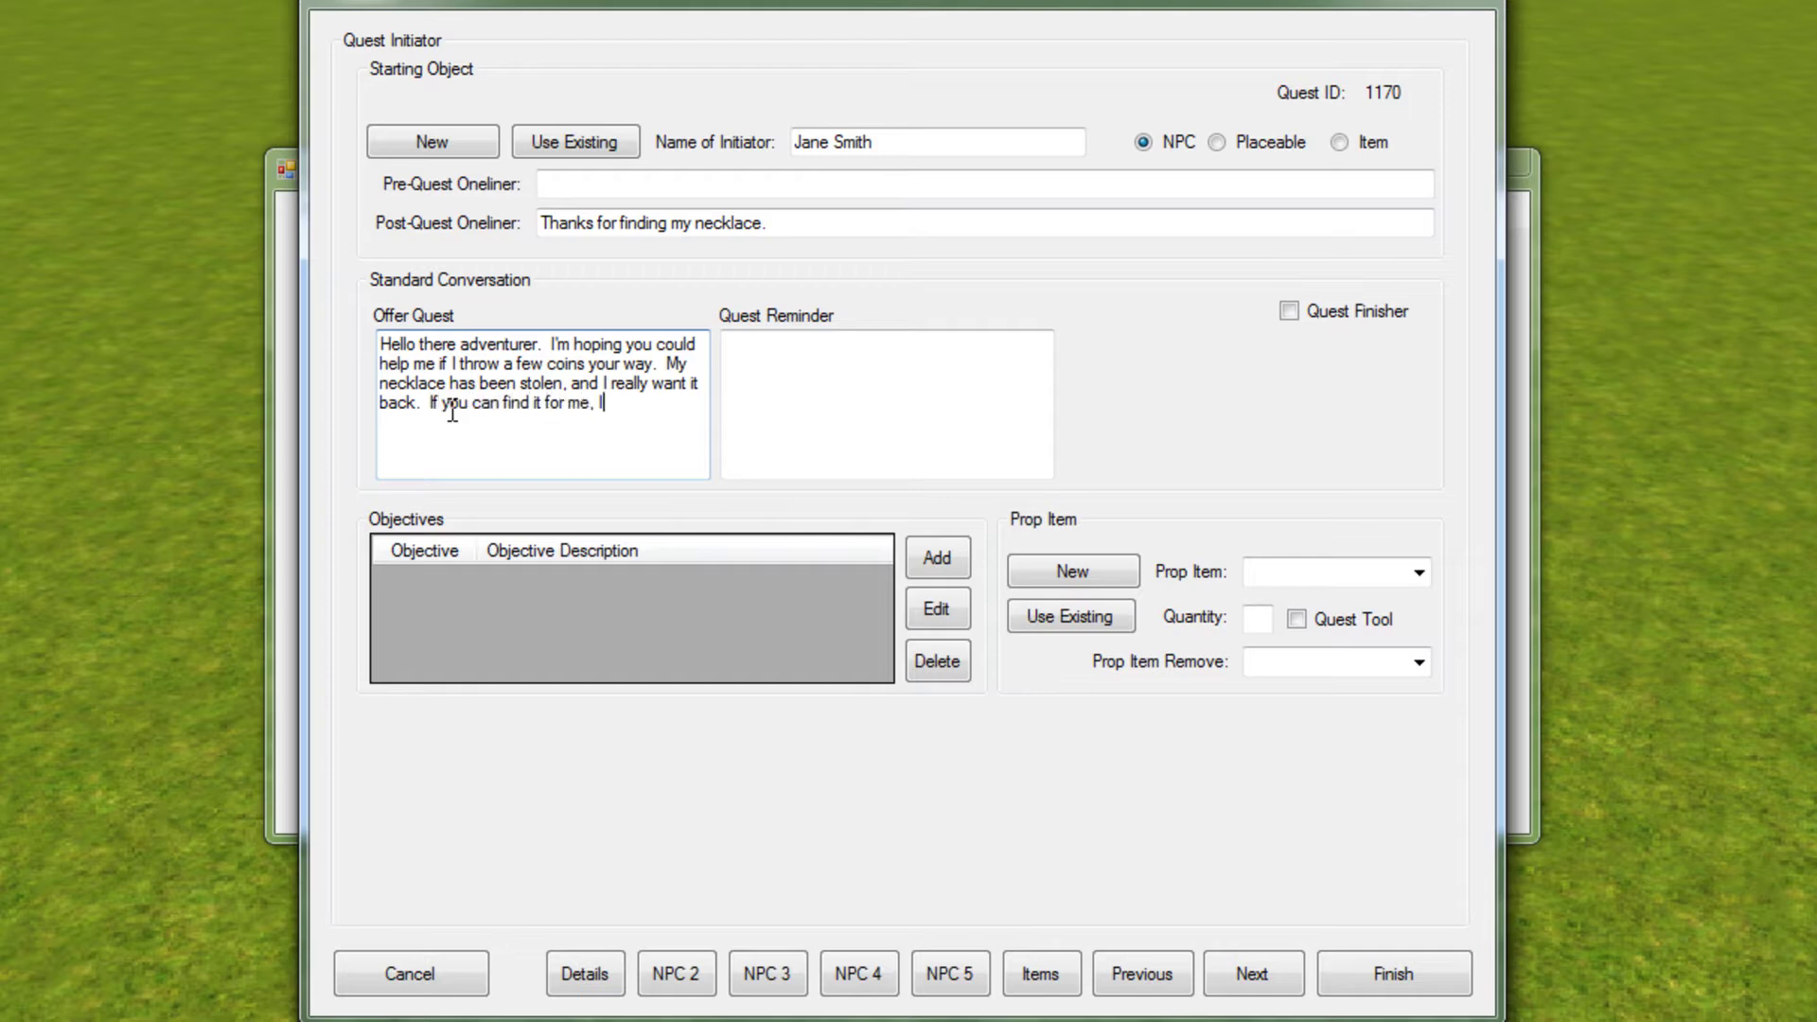
{"action": "type", "text": "'d be willing to pay.  I kept"}
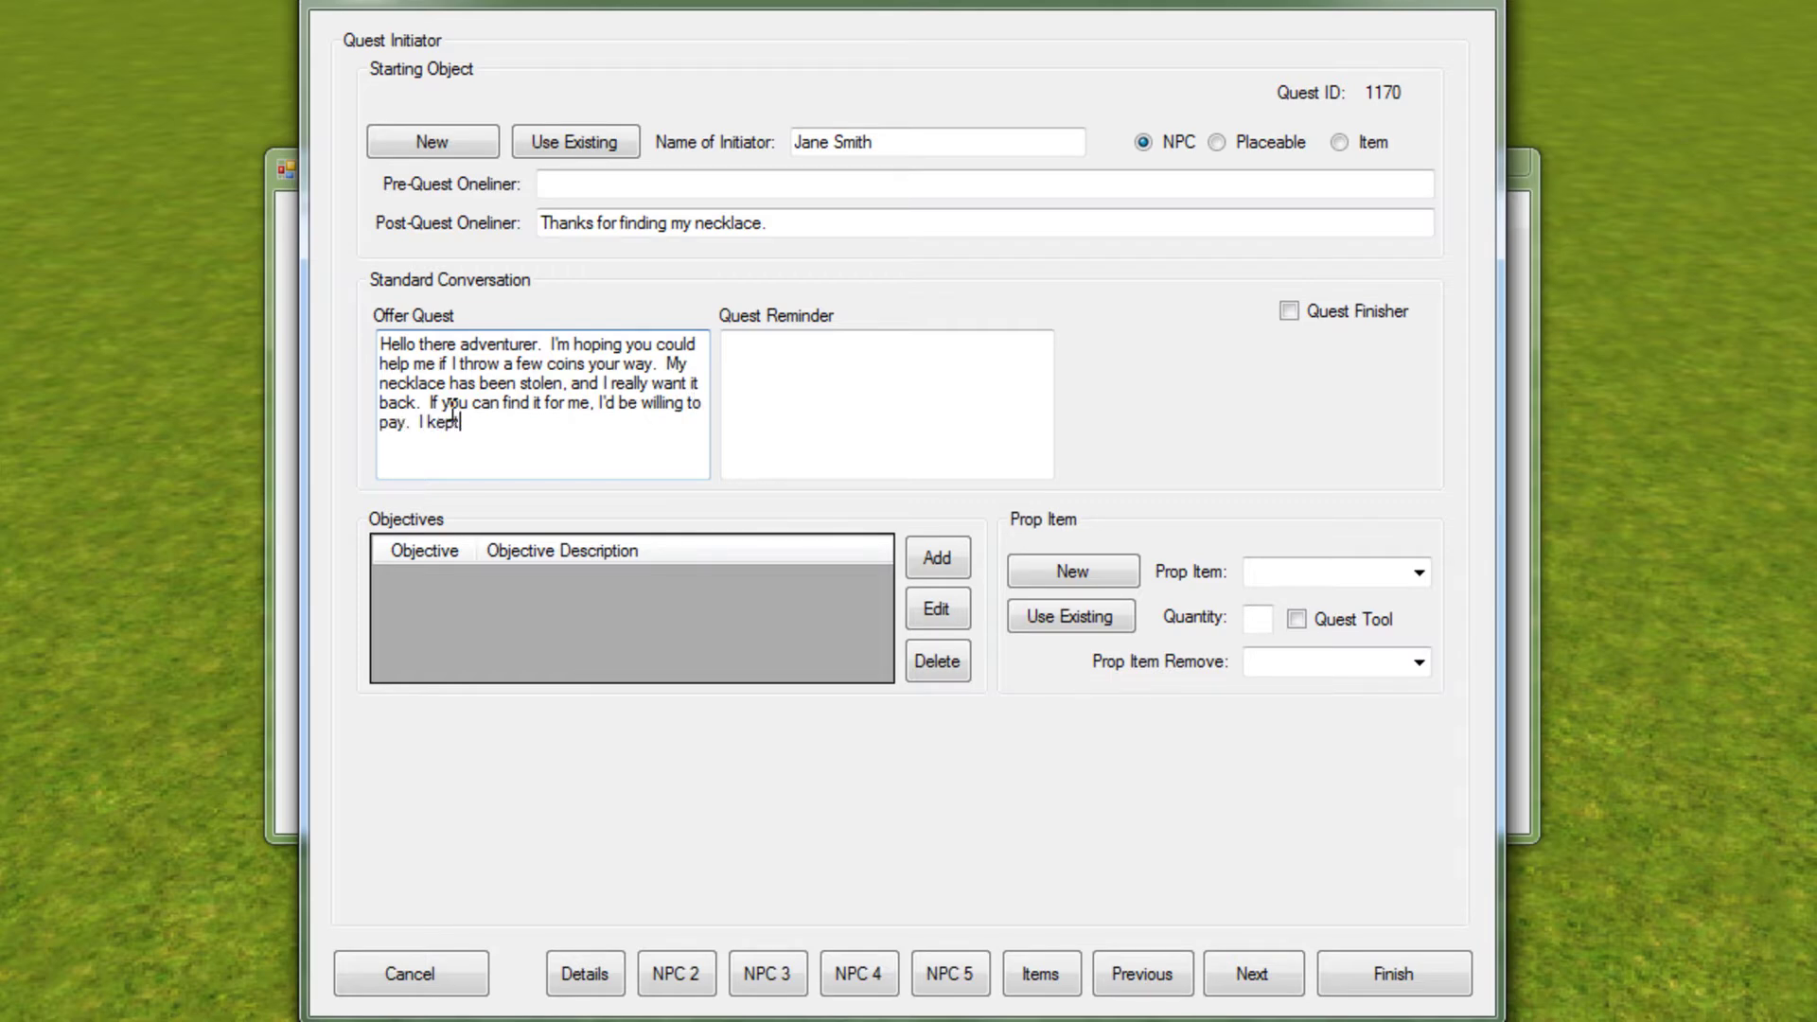
{"action": "type", "text": " it in a chest in my bedroom"}
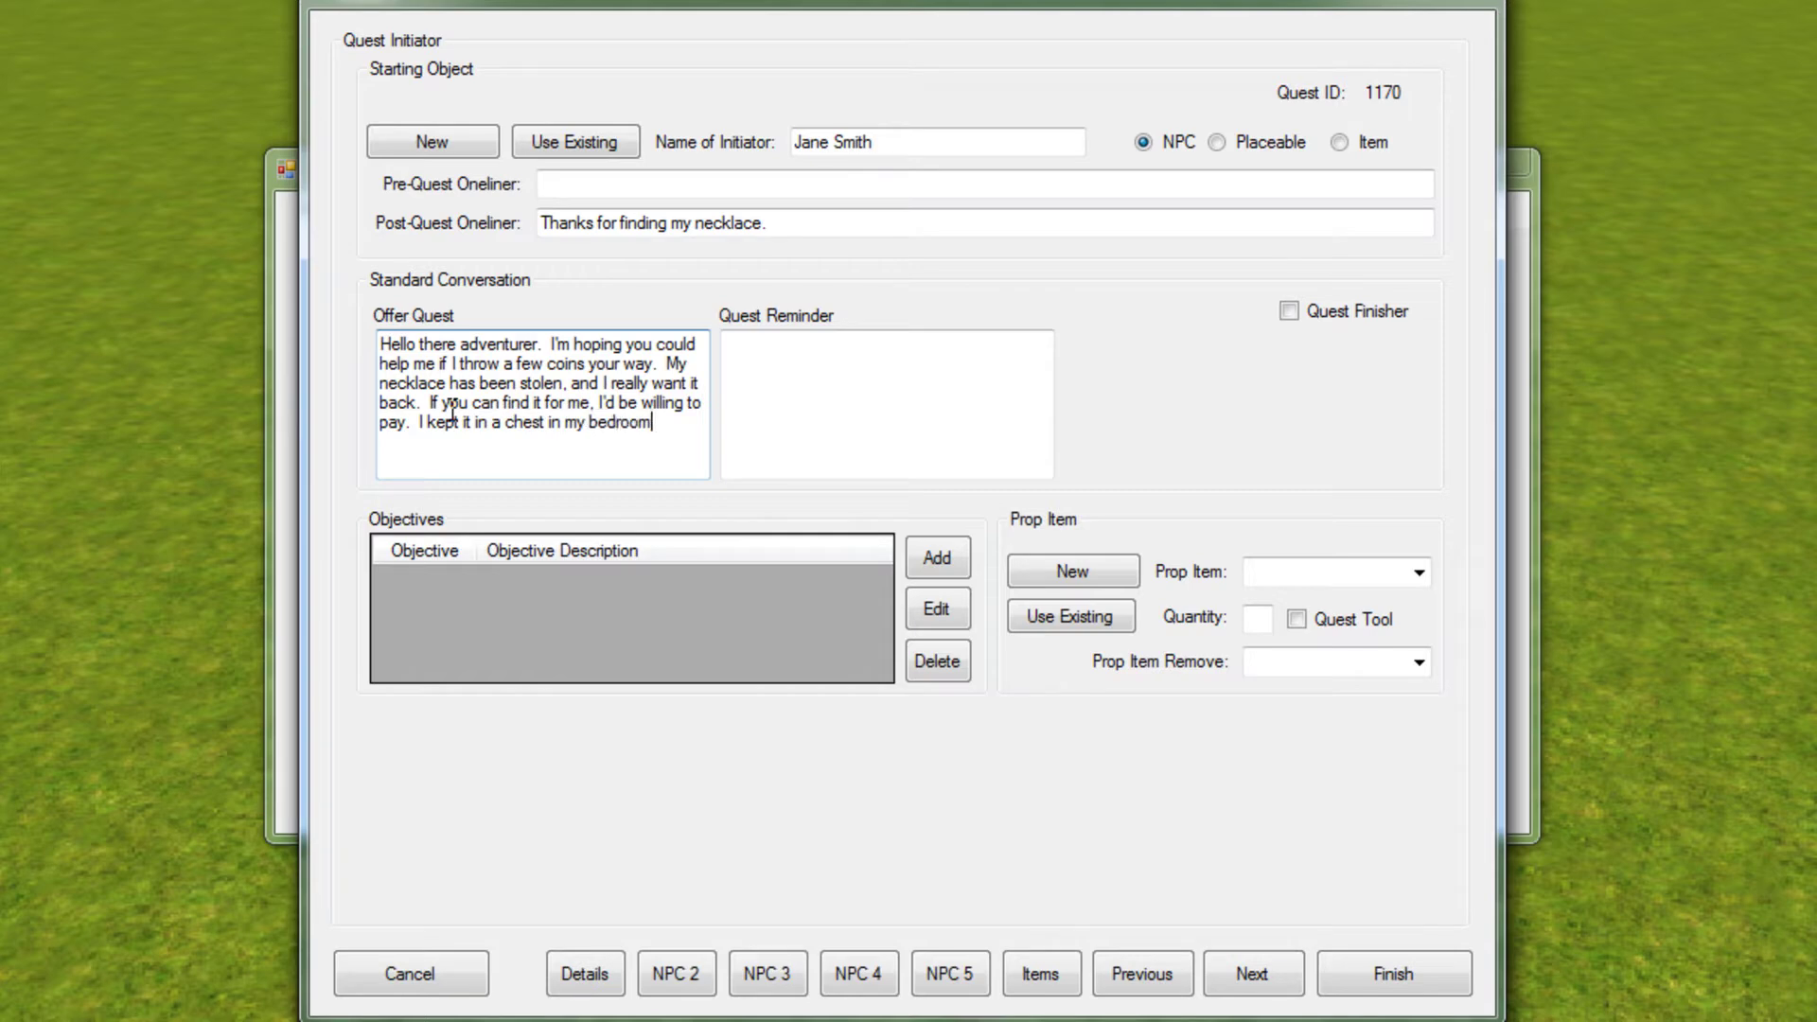
{"action": "type", "text": " and I just know someone took it while I was out."}
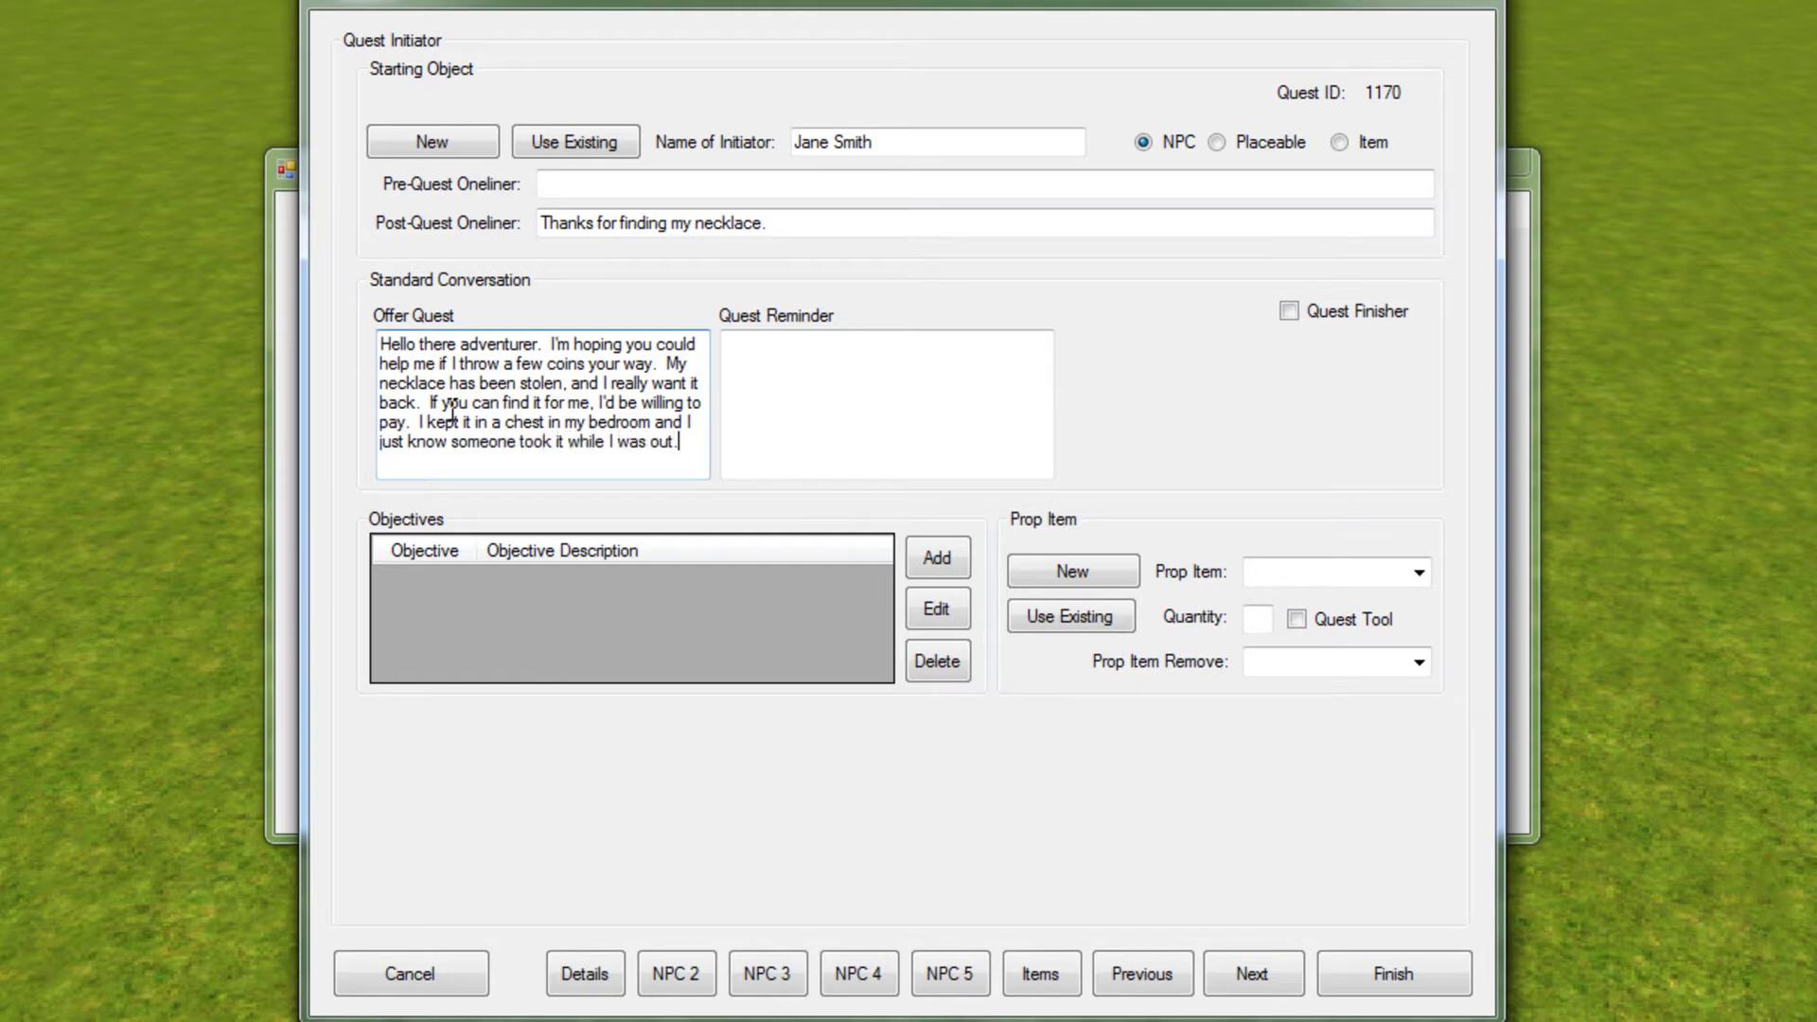
Step: Add a new offer paragraph: 'Please examine my chest and see if you can determine where'
{"action": "key", "text": "Return"}
{"action": "key", "text": "Return"}
{"action": "type", "text": "Please take a l"}
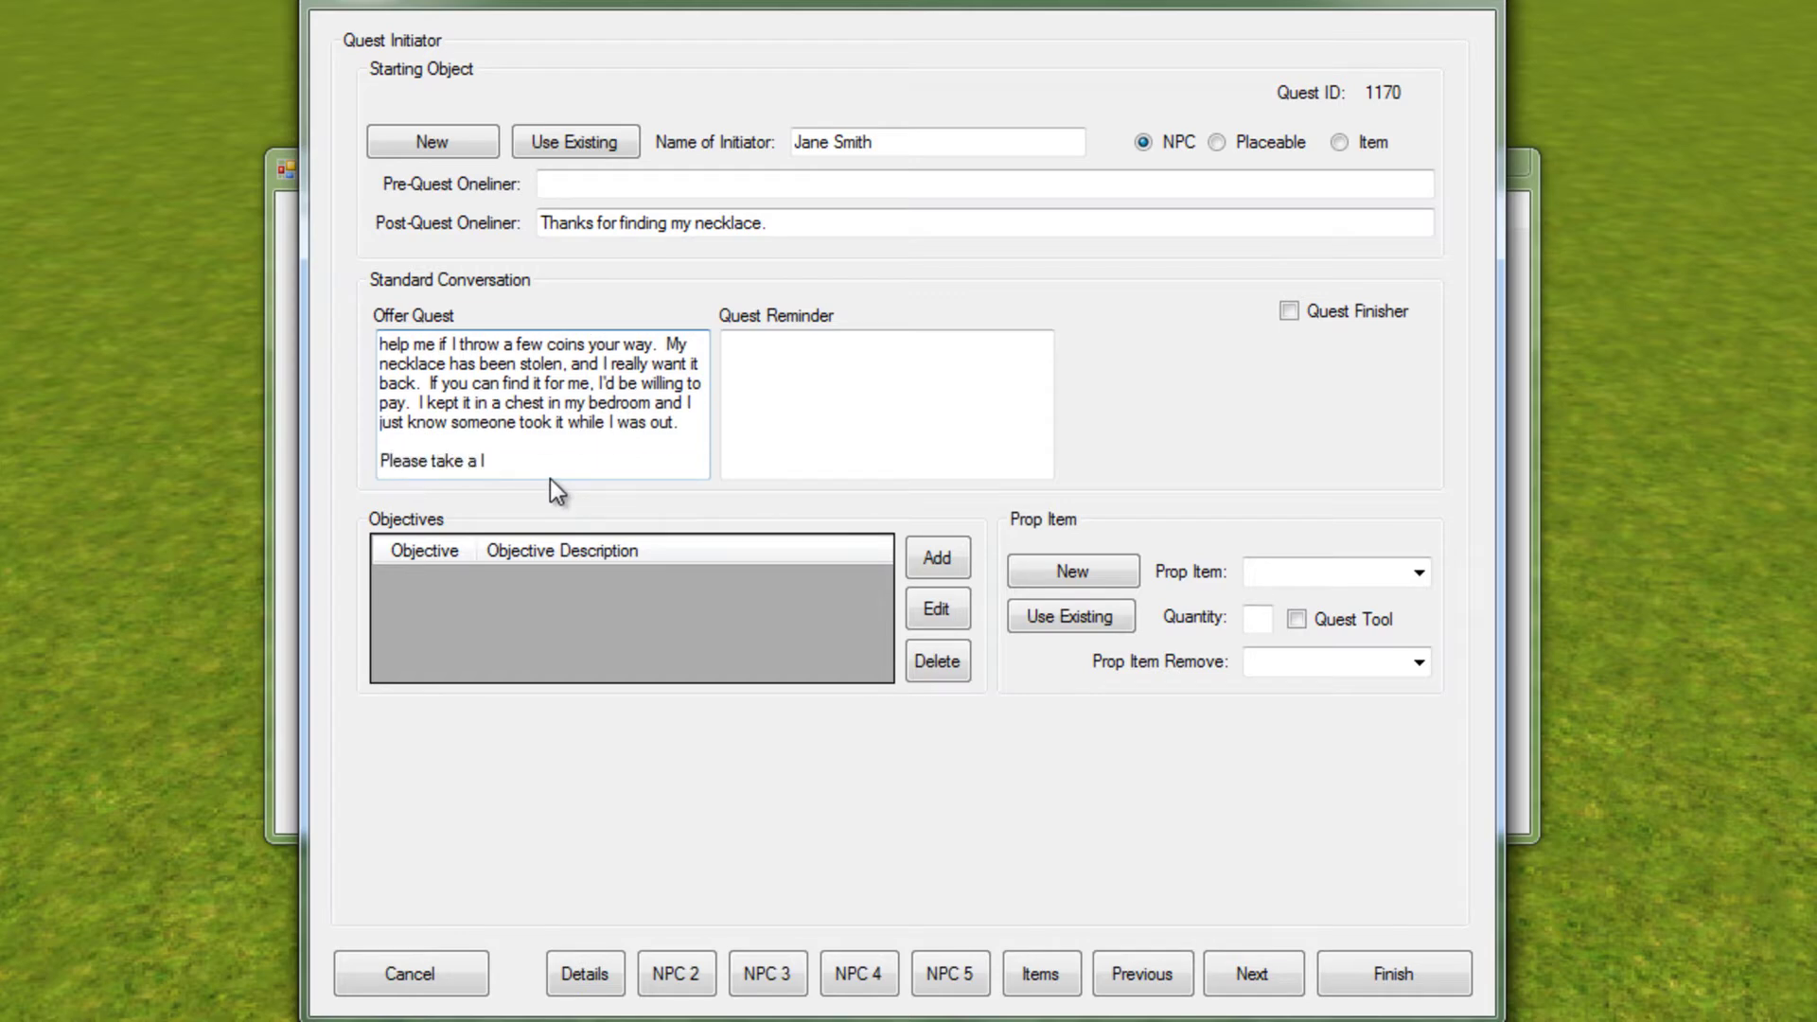
{"action": "key", "text": "shift+Home"}
{"action": "type", "text": "Please examine my chest and see if you ca"}
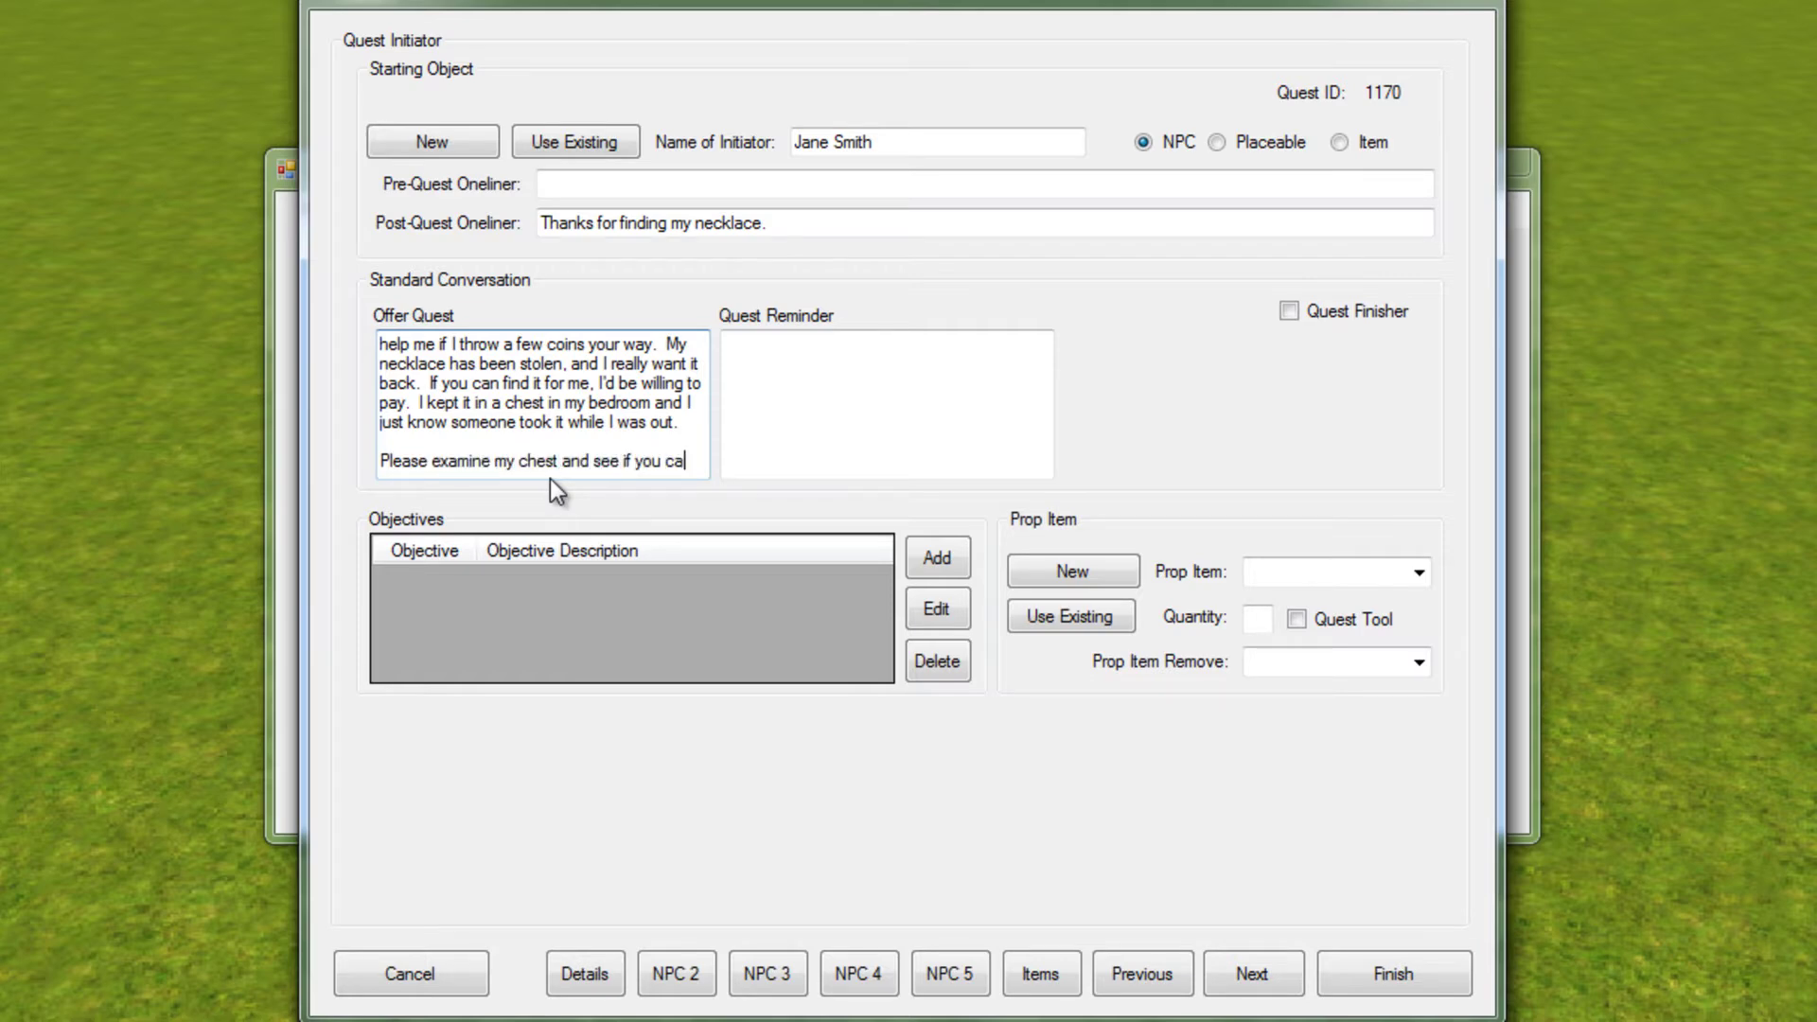
{"action": "type", "text": "n detetrmined"}
{"action": "key", "text": "BackSpace"}
{"action": "key", "text": "BackSpace"}
{"action": "key", "text": "BackSpace"}
{"action": "key", "text": "BackSpace"}
{"action": "key", "text": "BackSpace"}
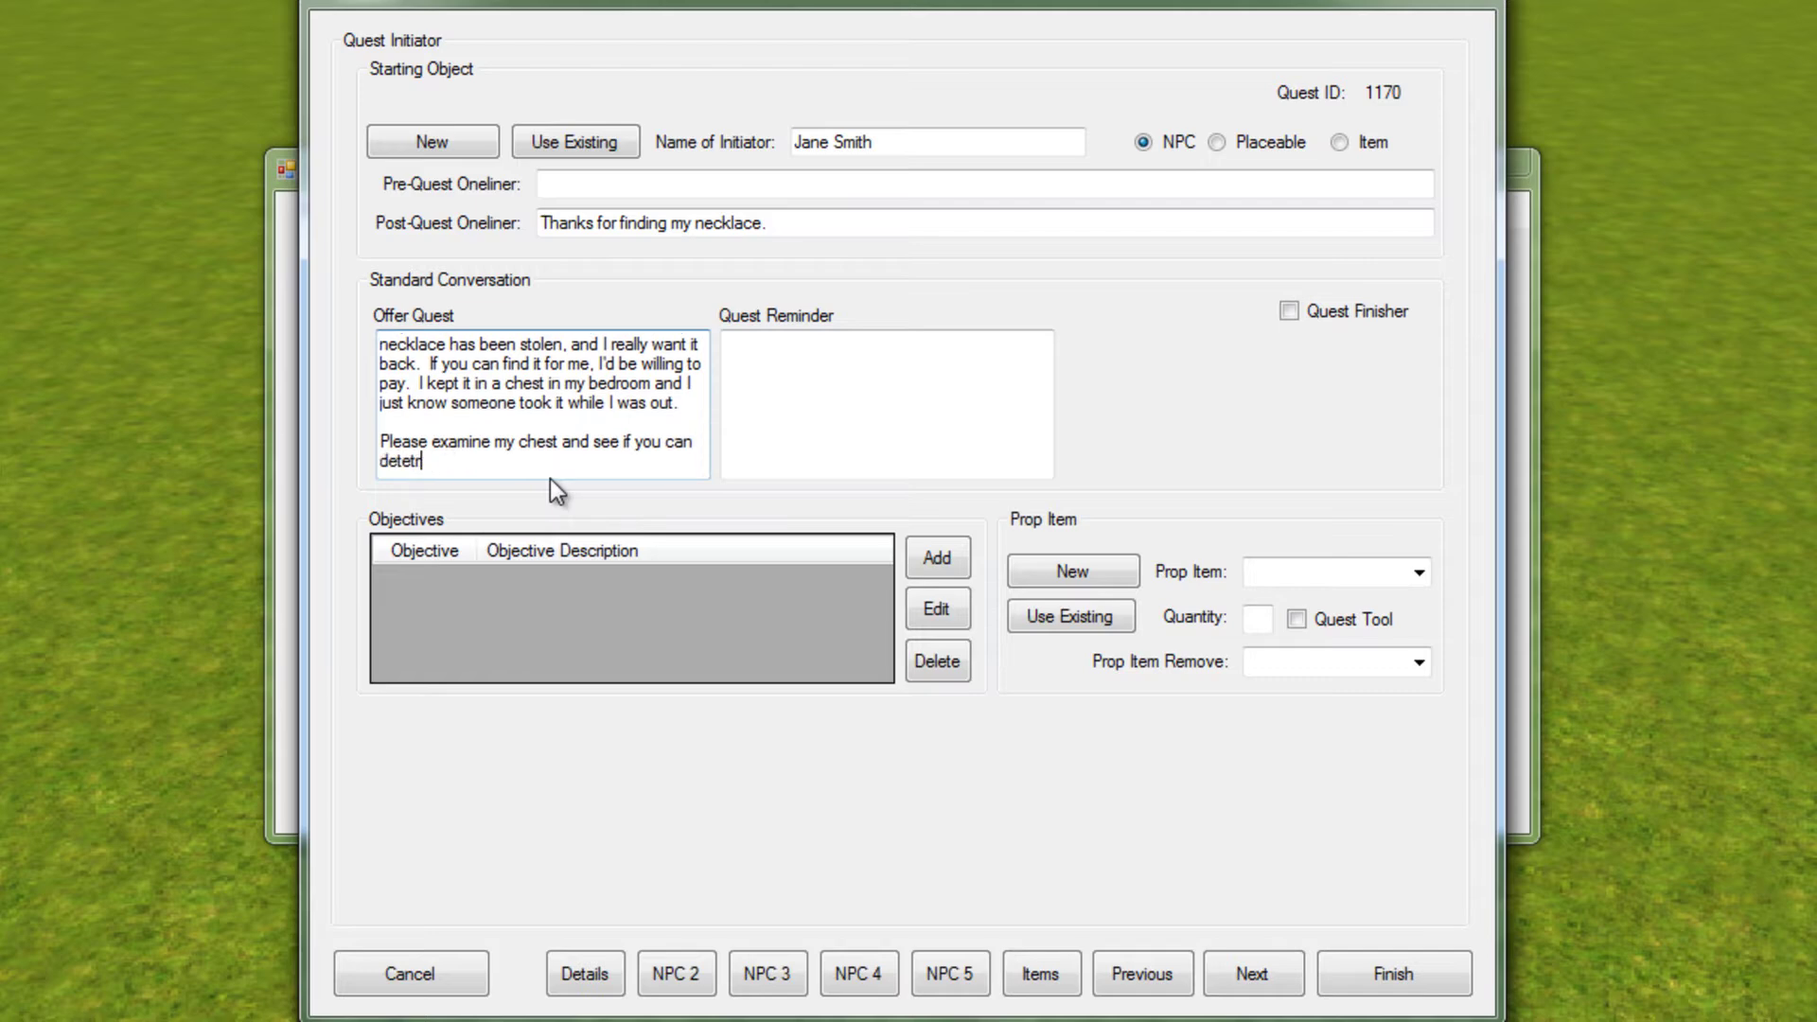
{"action": "key", "text": "BackSpace"}
{"action": "type", "text": "er"}
{"action": "key", "text": "BackSpace"}
{"action": "key", "text": "BackSpace"}
{"action": "key", "text": "BackSpace"}
{"action": "type", "text": "rmine where"}
Step: Set the reminder to 'Please return my necklace' and make the initiator the quest finisher
{"action": "left_click", "coordinate": [796, 413]}
{"action": "type", "text": "Please"}
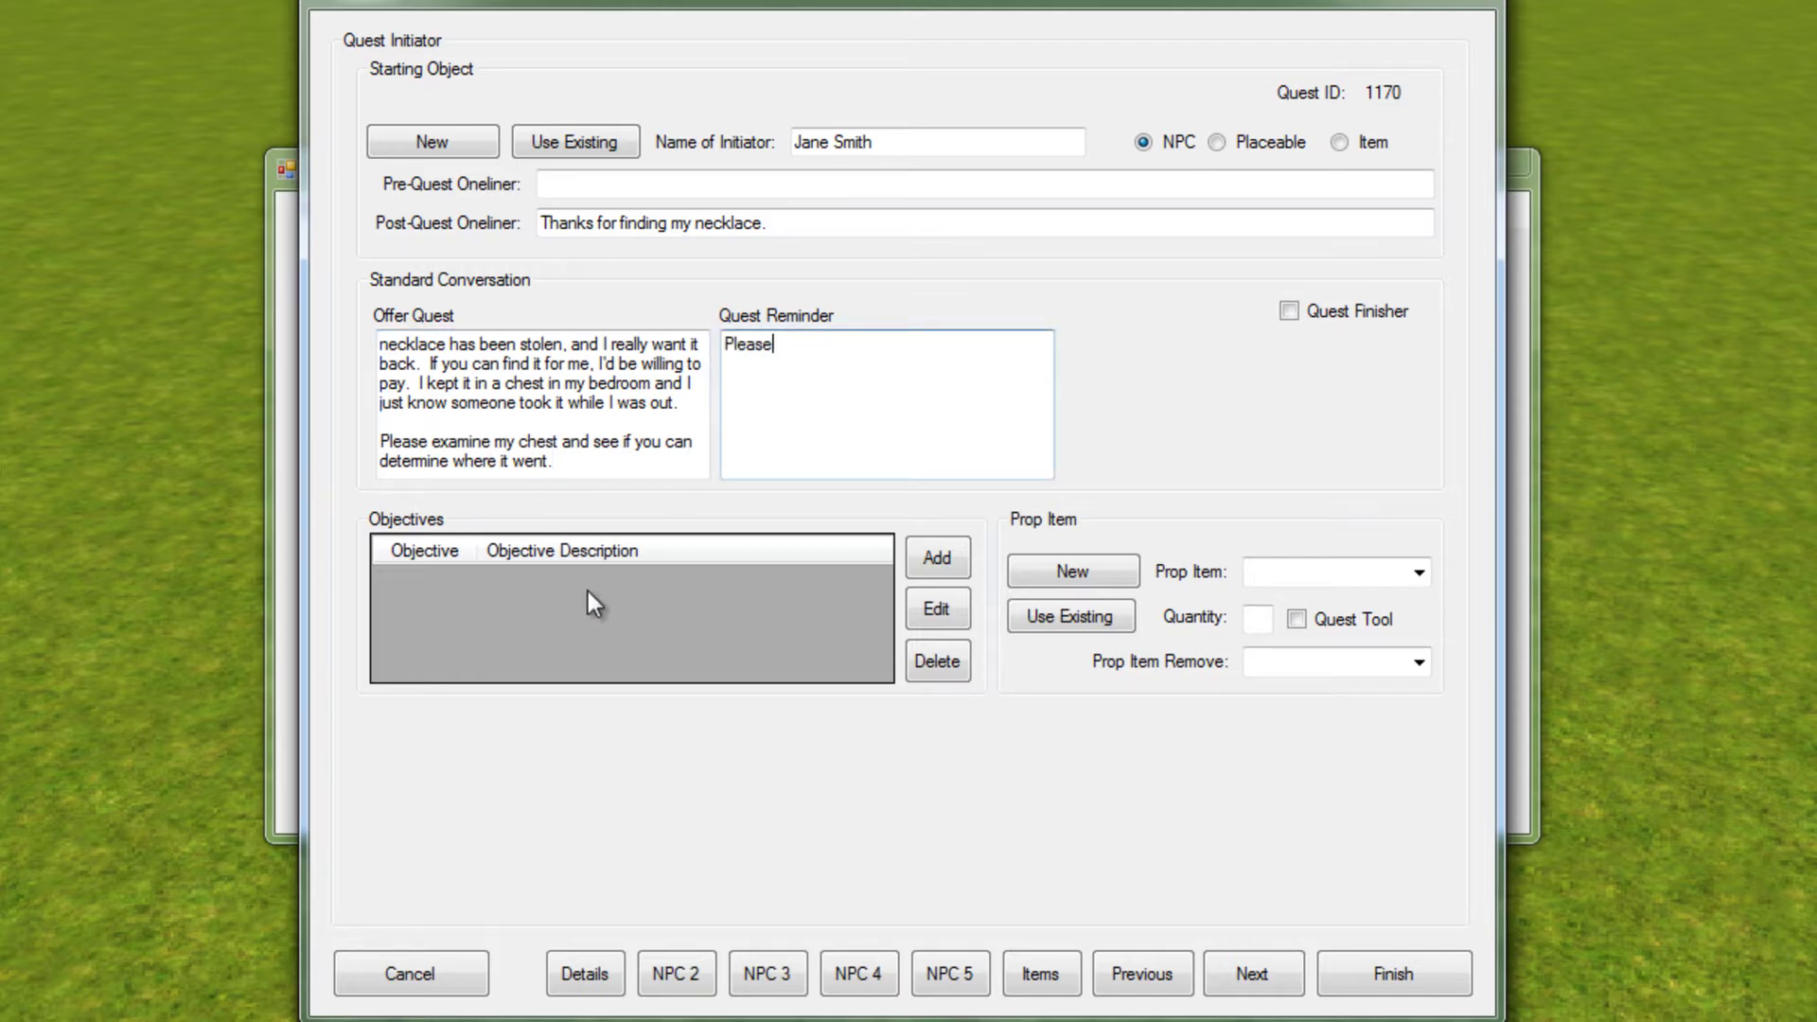
{"action": "type", "text": " return my necklace"}
{"action": "left_click", "coordinate": [1288, 310]}
Step: Write the completion line 'Thank you so much, I just knew that nasty kobold was trouble!' and add an objective
{"action": "left_click", "coordinate": [1290, 386]}
{"action": "type", "text": "Tha"}
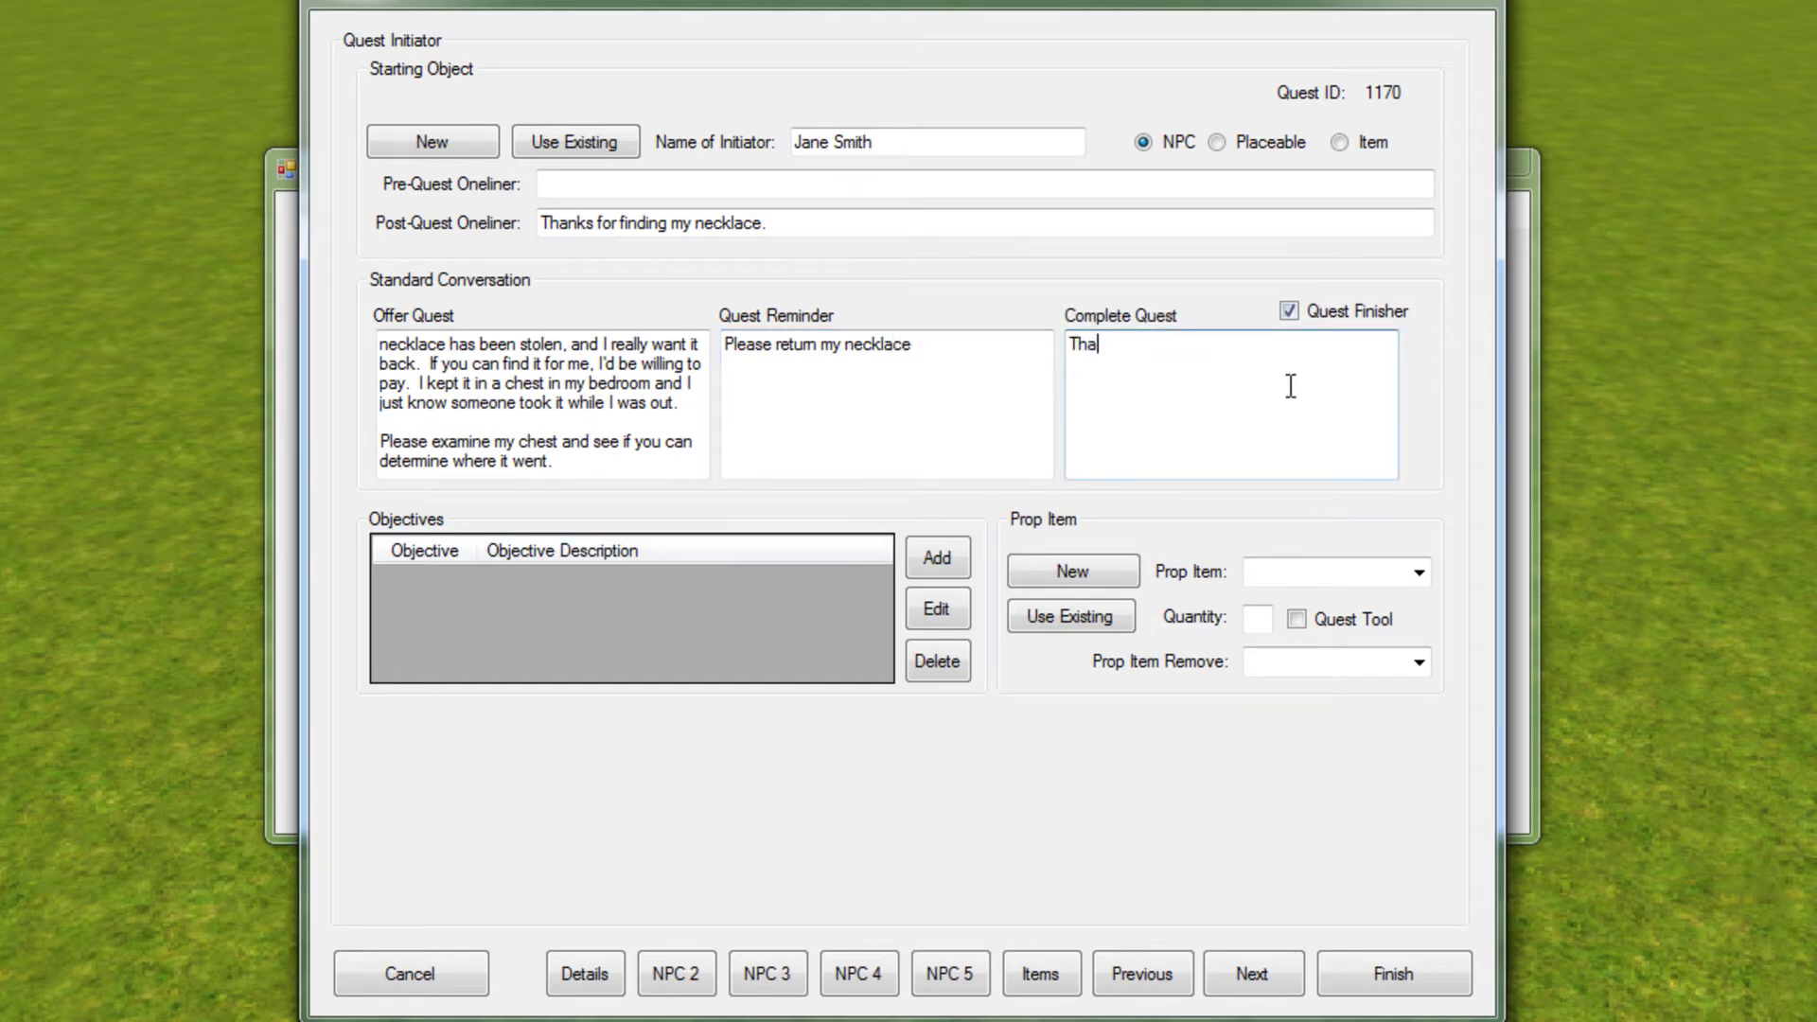
{"action": "type", "text": "nk you so much, I just knew that nas"}
{"action": "type", "text": "ty N"}
{"action": "key", "text": "BackSpace"}
{"action": "type", "text": "jo"}
{"action": "key", "text": "BackSpace"}
{"action": "key", "text": "BackSpace"}
{"action": "type", "text": "kobold was trouble!"}
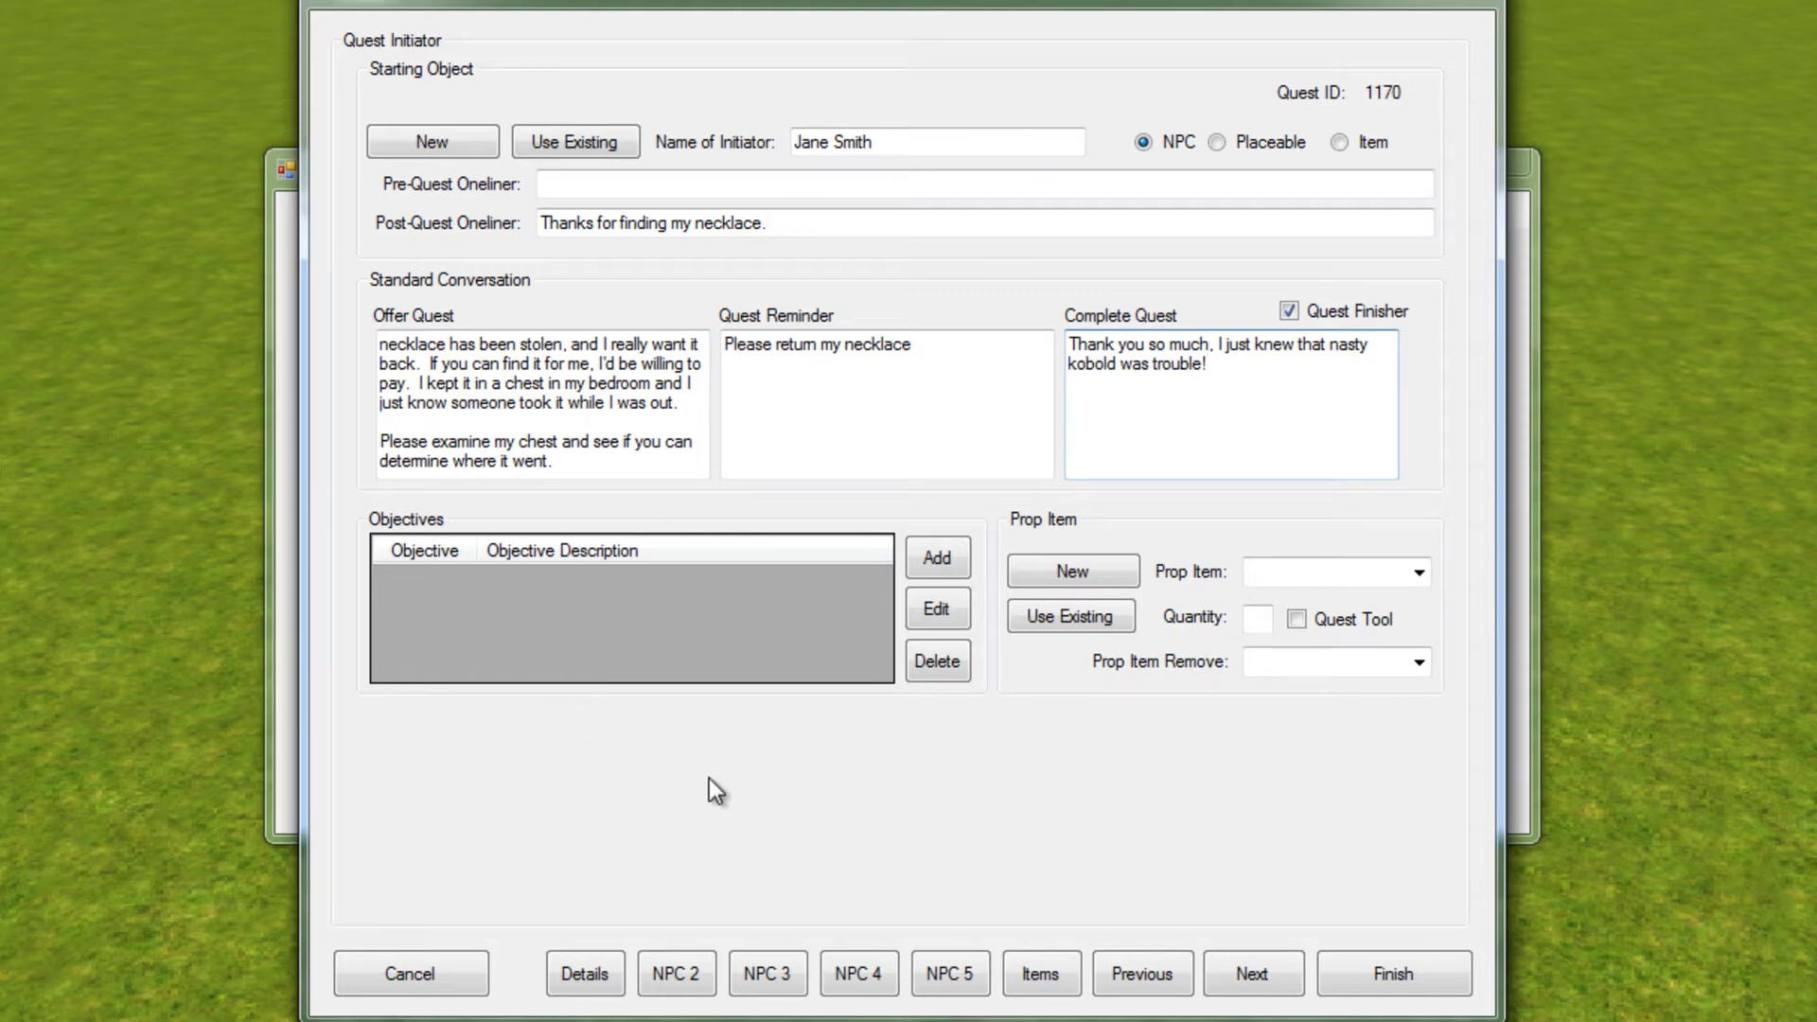
{"action": "left_click", "coordinate": [938, 560]}
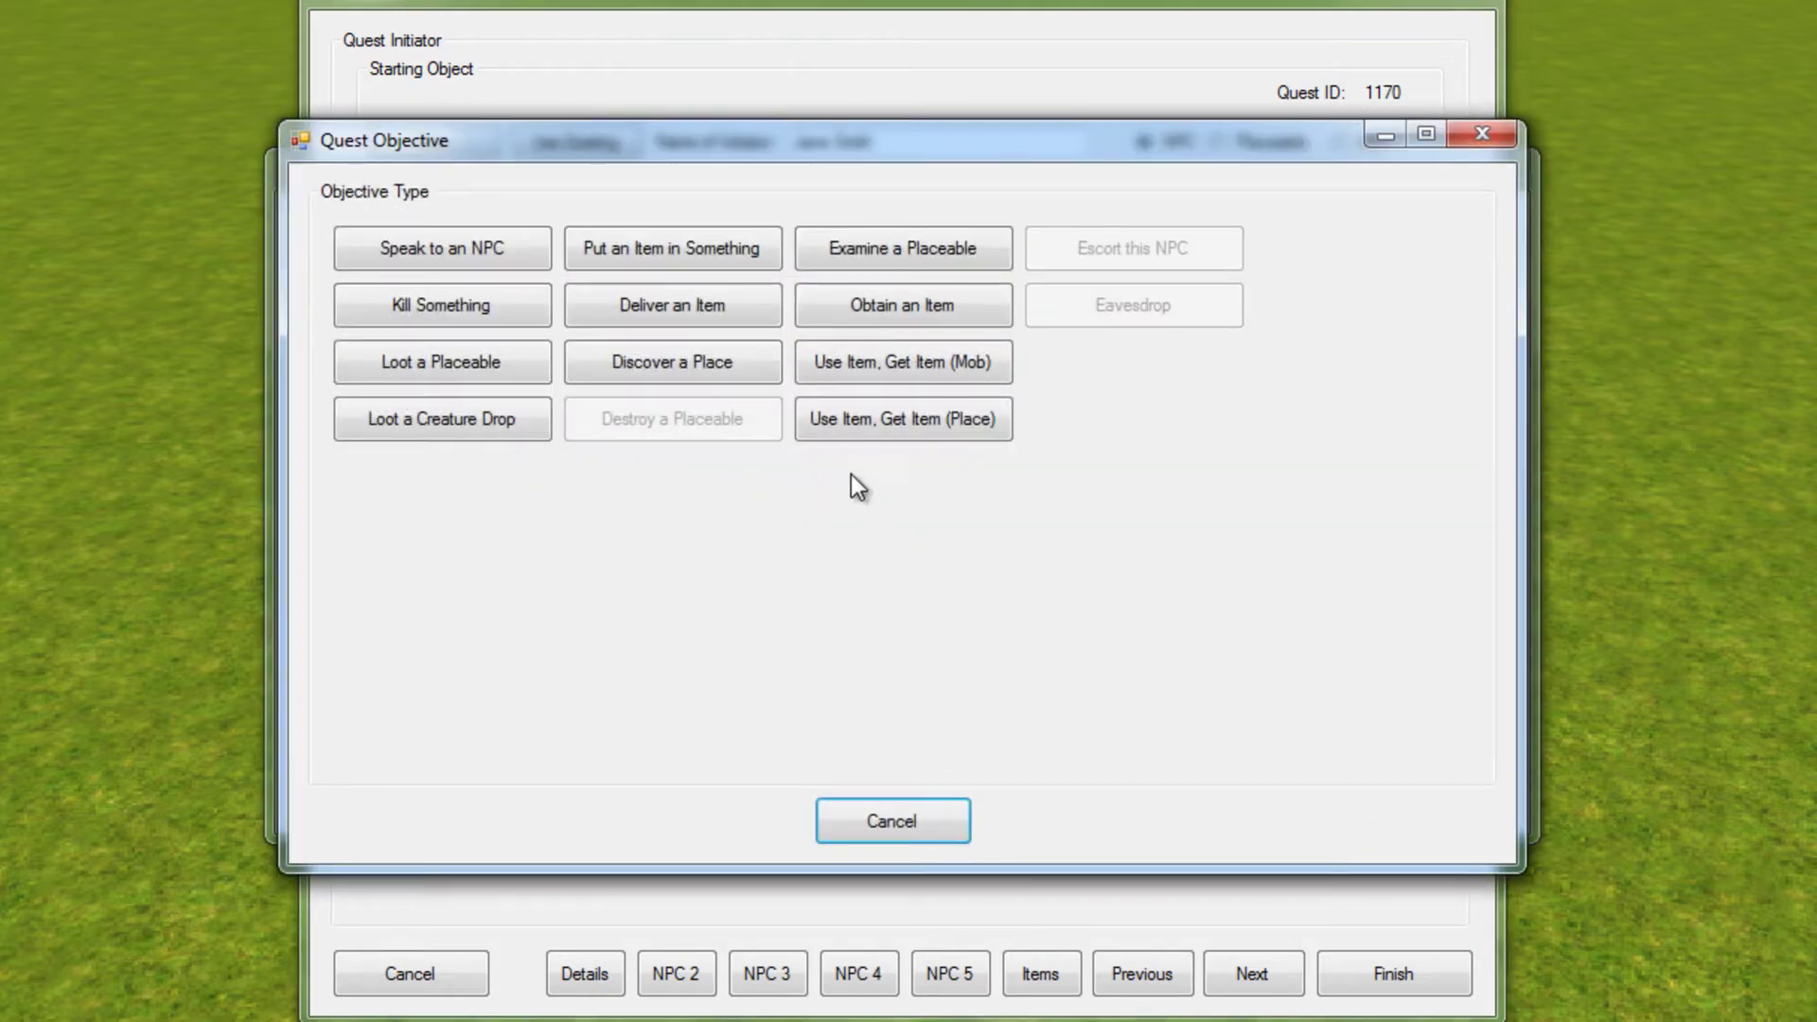
Step: Choose an Examine a Placeable objective with journal text 'Examine Chest for Clues'
{"action": "left_click", "coordinate": [866, 250]}
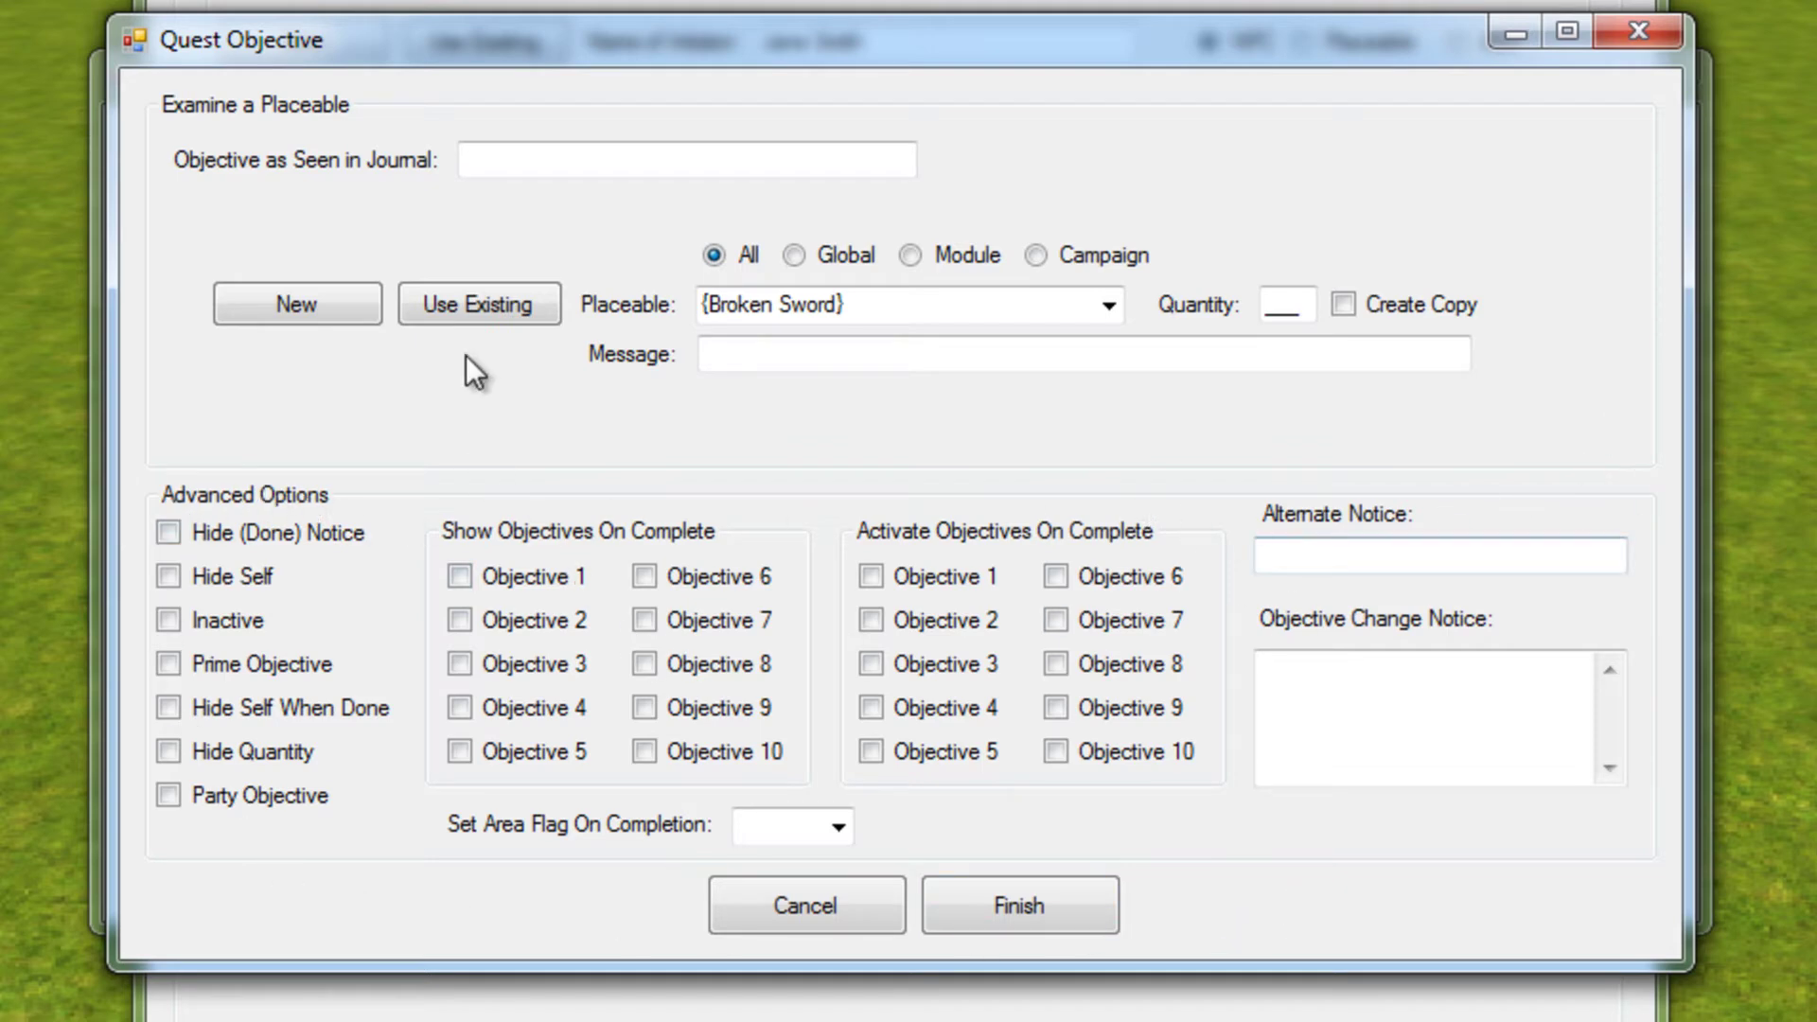
{"action": "left_click", "coordinate": [538, 164]}
{"action": "type", "text": "Examine Ches"}
{"action": "type", "text": "t fo"}
{"action": "key", "text": "BackSpace"}
{"action": "type", "text": "for c"}
{"action": "key", "text": "BackSpace"}
{"action": "type", "text": "Clues"}
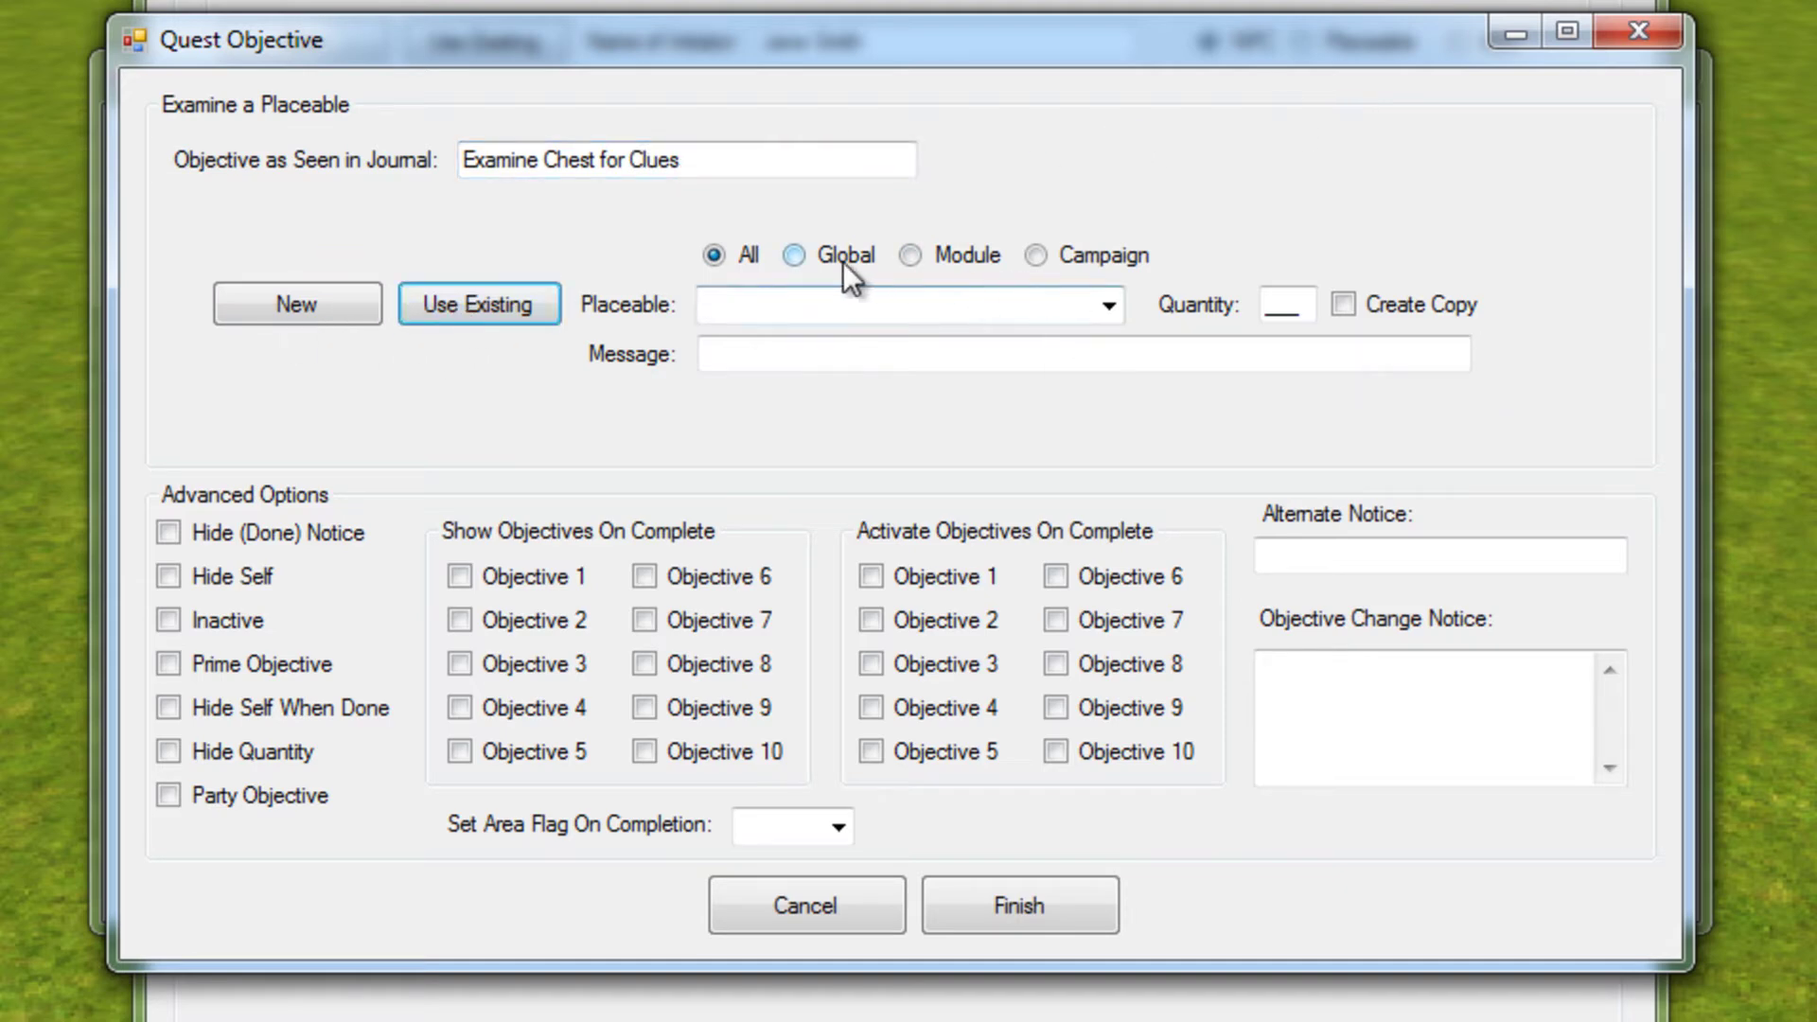
Step: Target a copied Chest {01 Large}, quantity 1, with message 'You discover some clues.', and finish
{"action": "left_click", "coordinate": [1107, 307]}
{"action": "type", "text": "chest"}
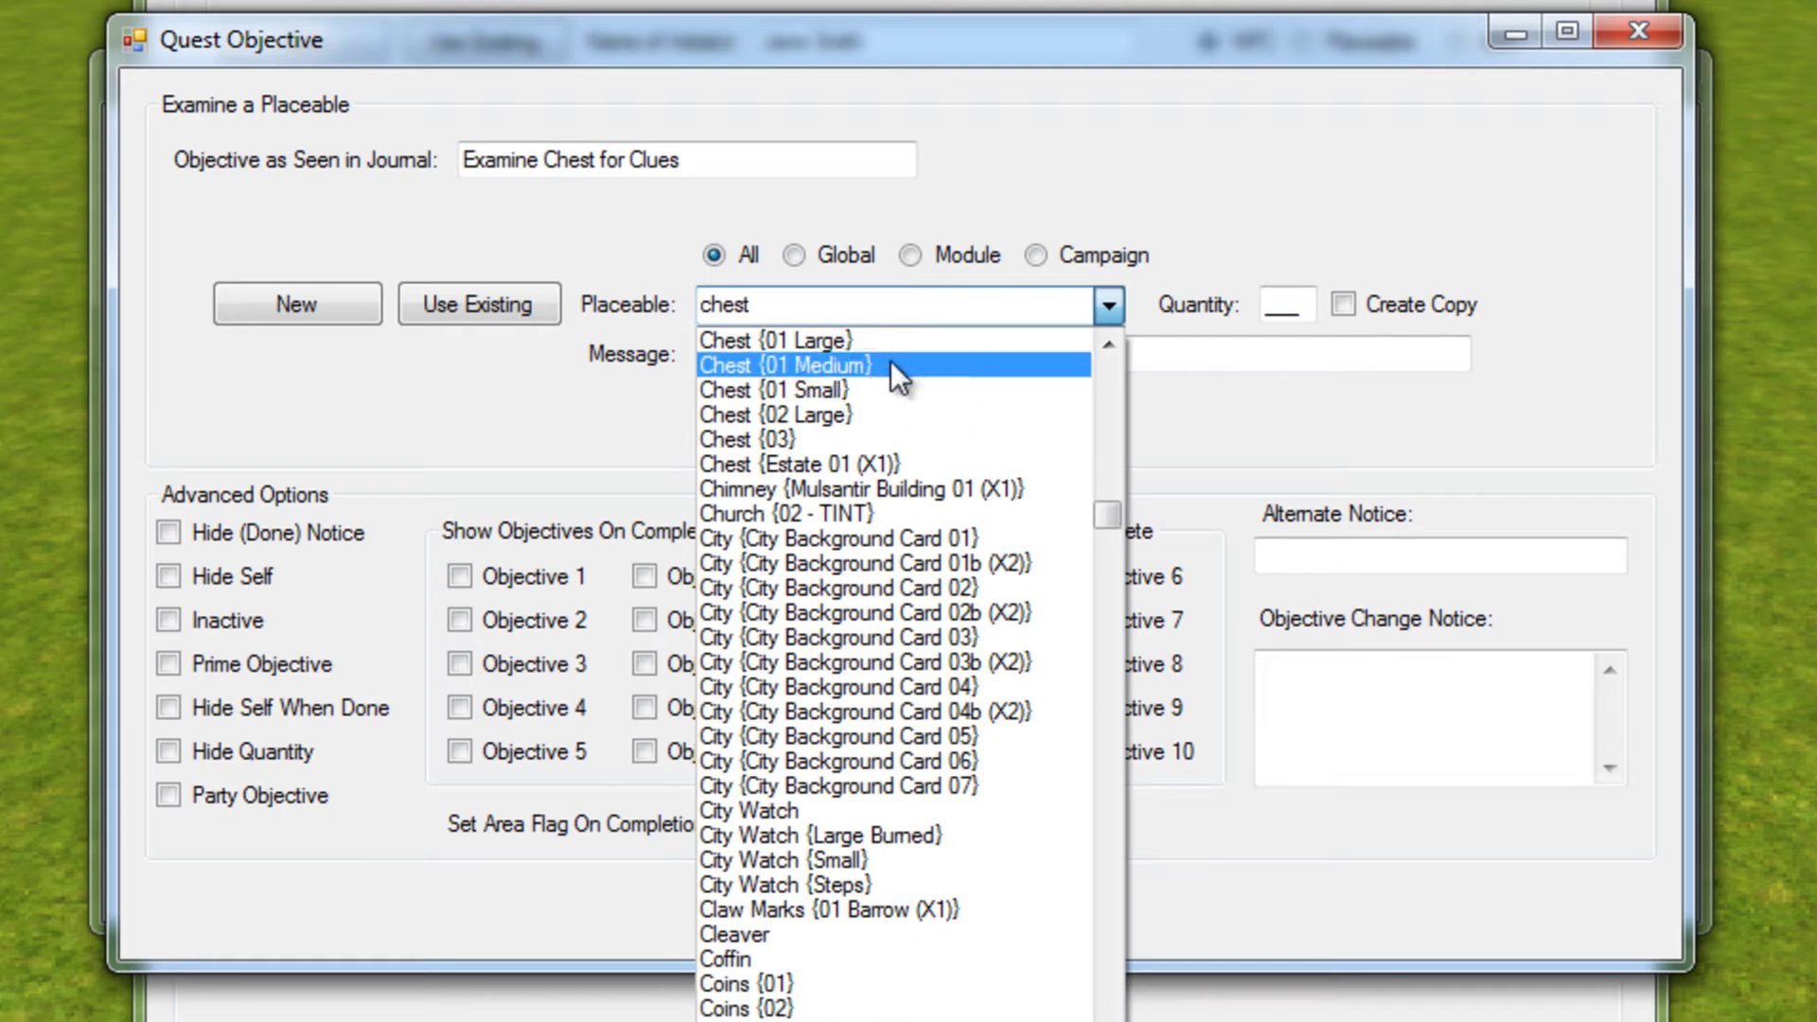
{"action": "left_click", "coordinate": [777, 340]}
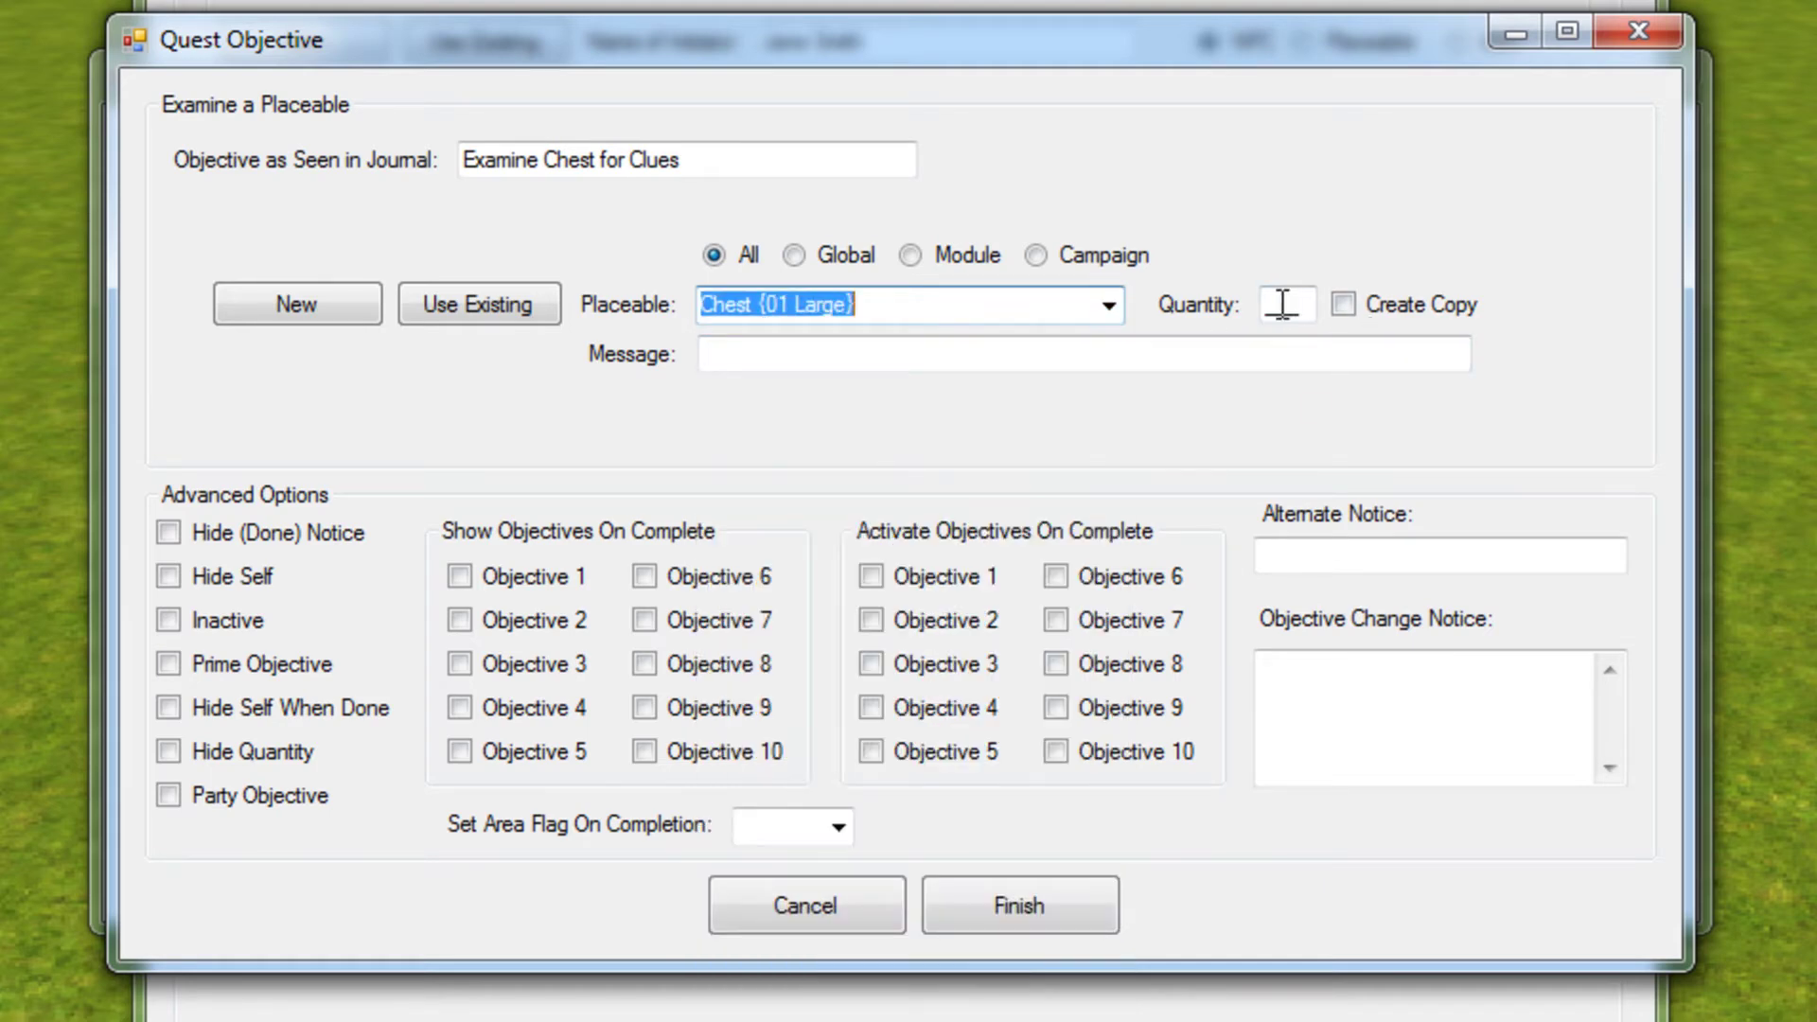
{"action": "left_click", "coordinate": [1281, 304]}
{"action": "type", "text": "1"}
{"action": "left_click", "coordinate": [1379, 312]}
{"action": "left_click", "coordinate": [912, 354]}
{"action": "type", "text": "You discover some clues."}
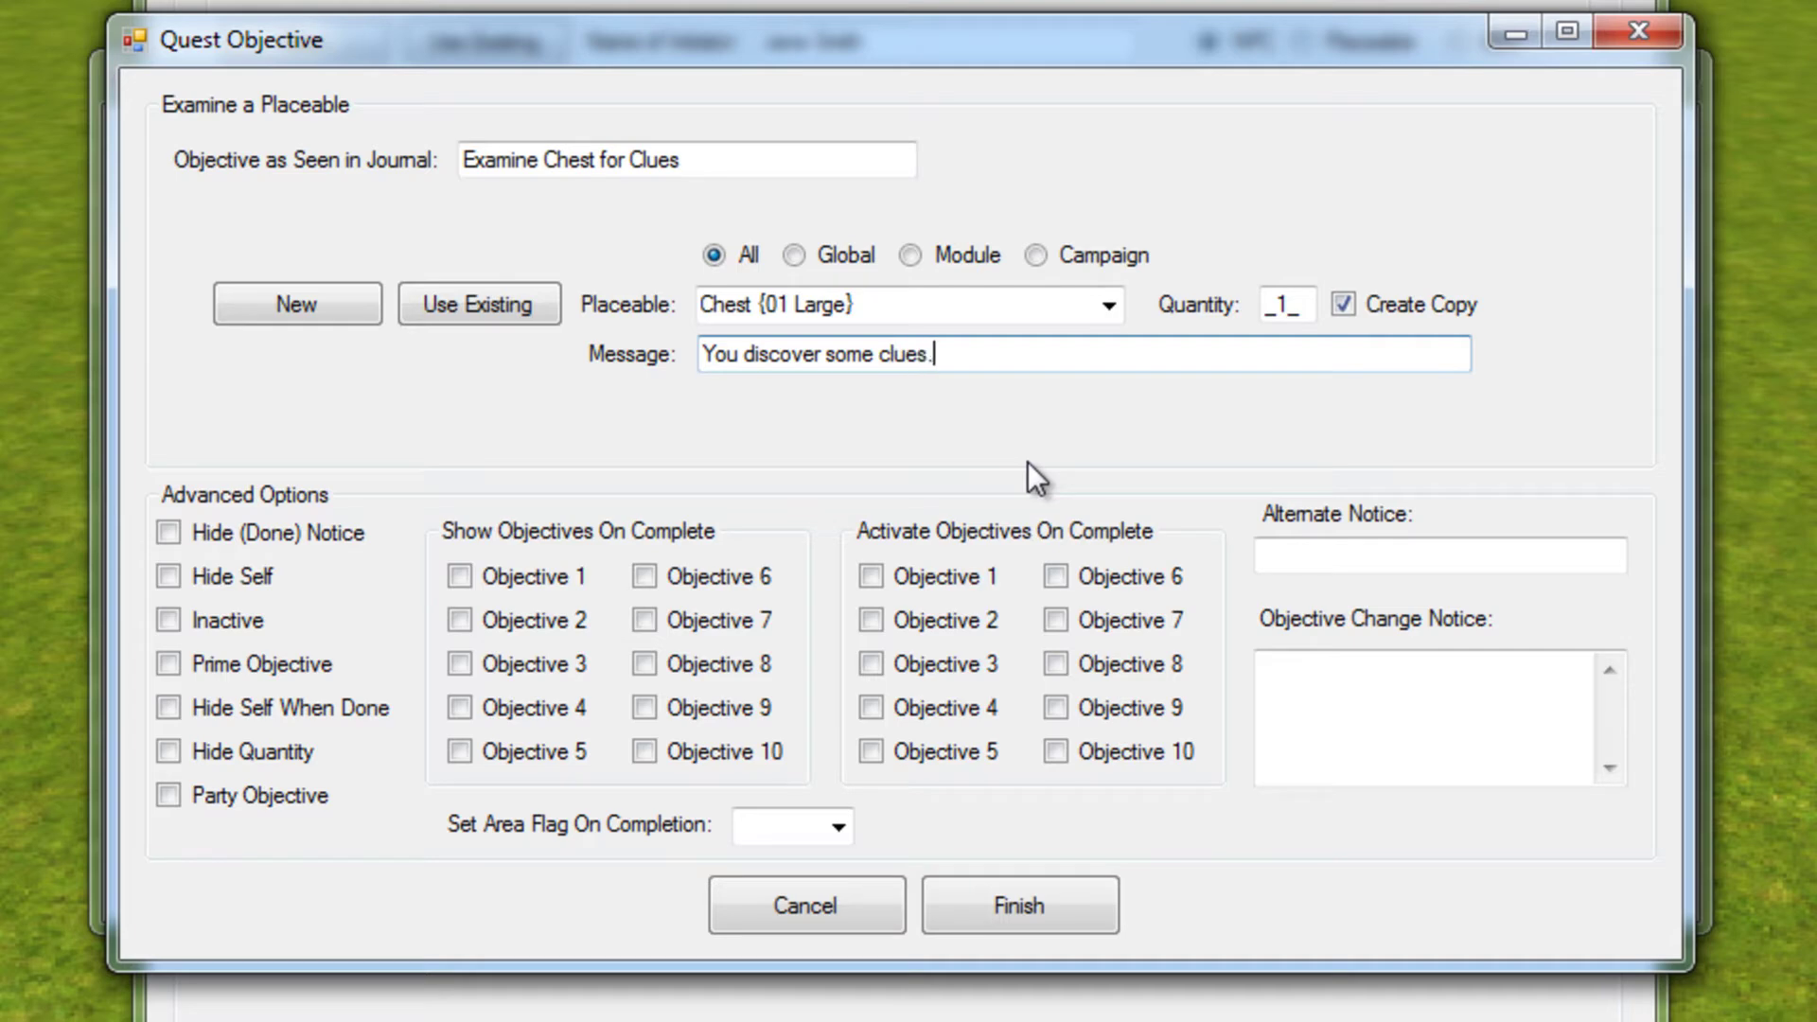
{"action": "left_click", "coordinate": [978, 921]}
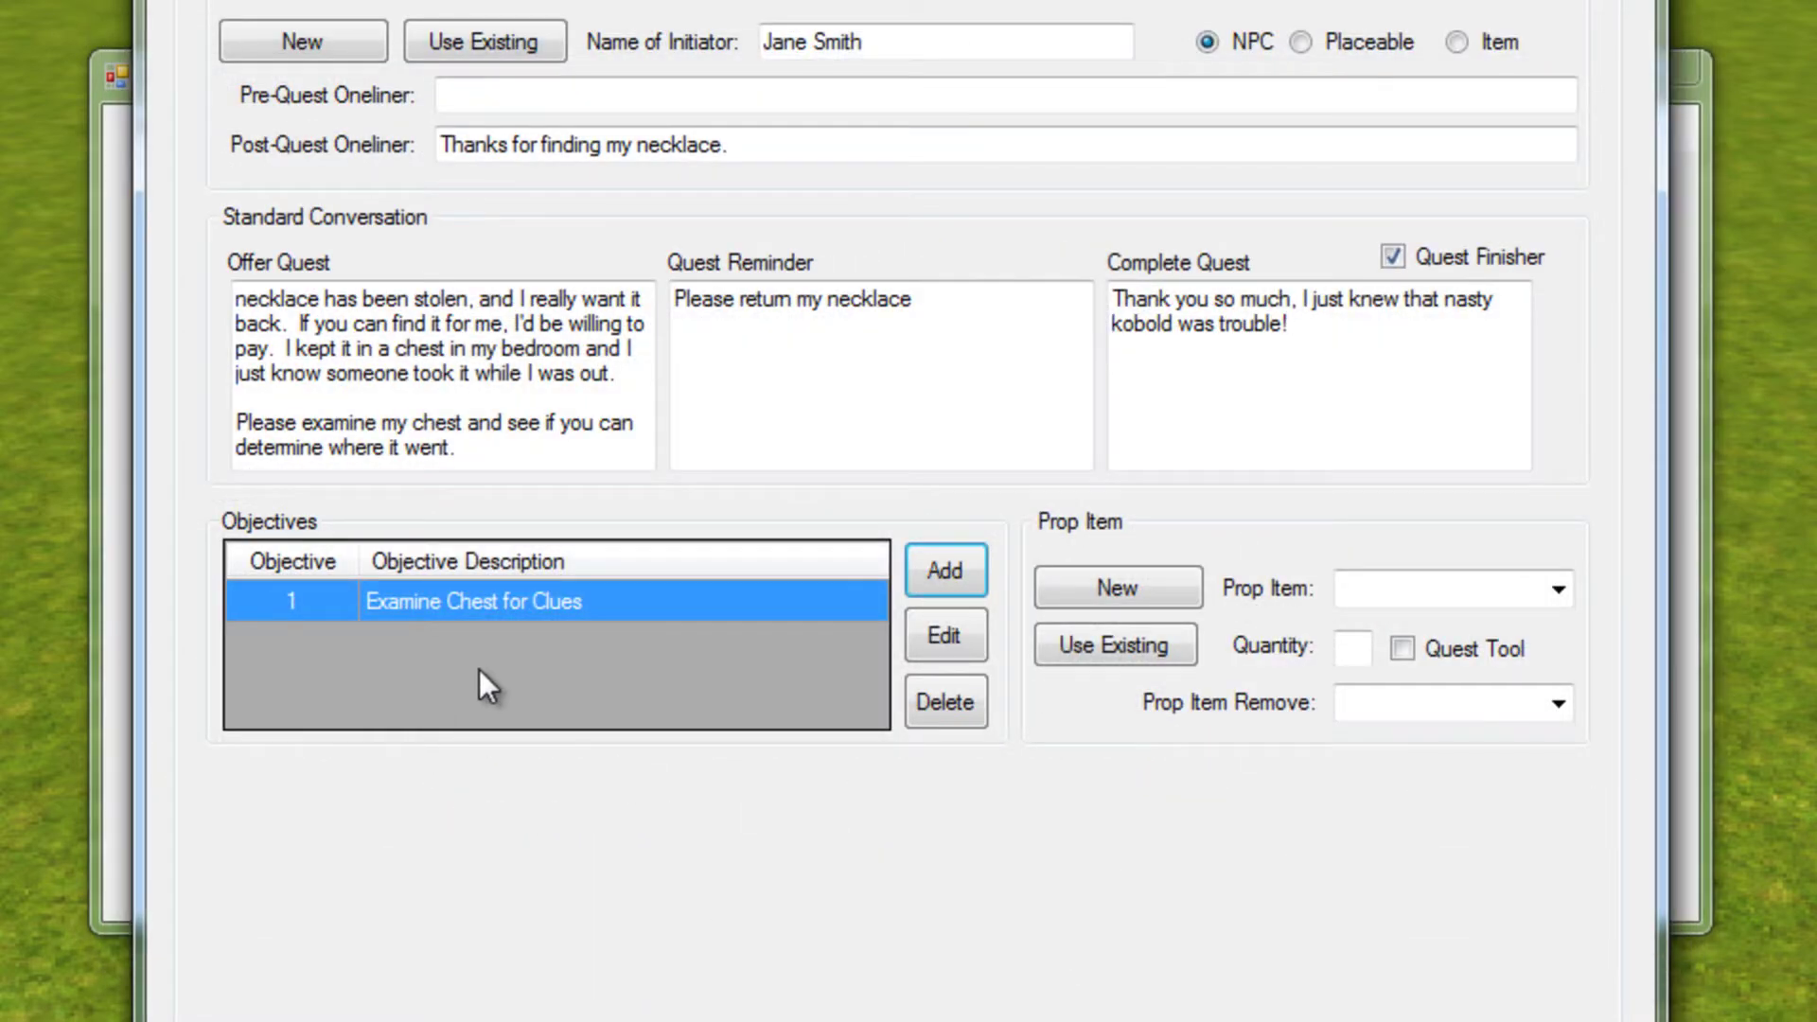
Step: Add a Loot a Creature Drop objective titled 'Obtain Necklace from Kobold'
{"action": "left_click", "coordinate": [926, 567]}
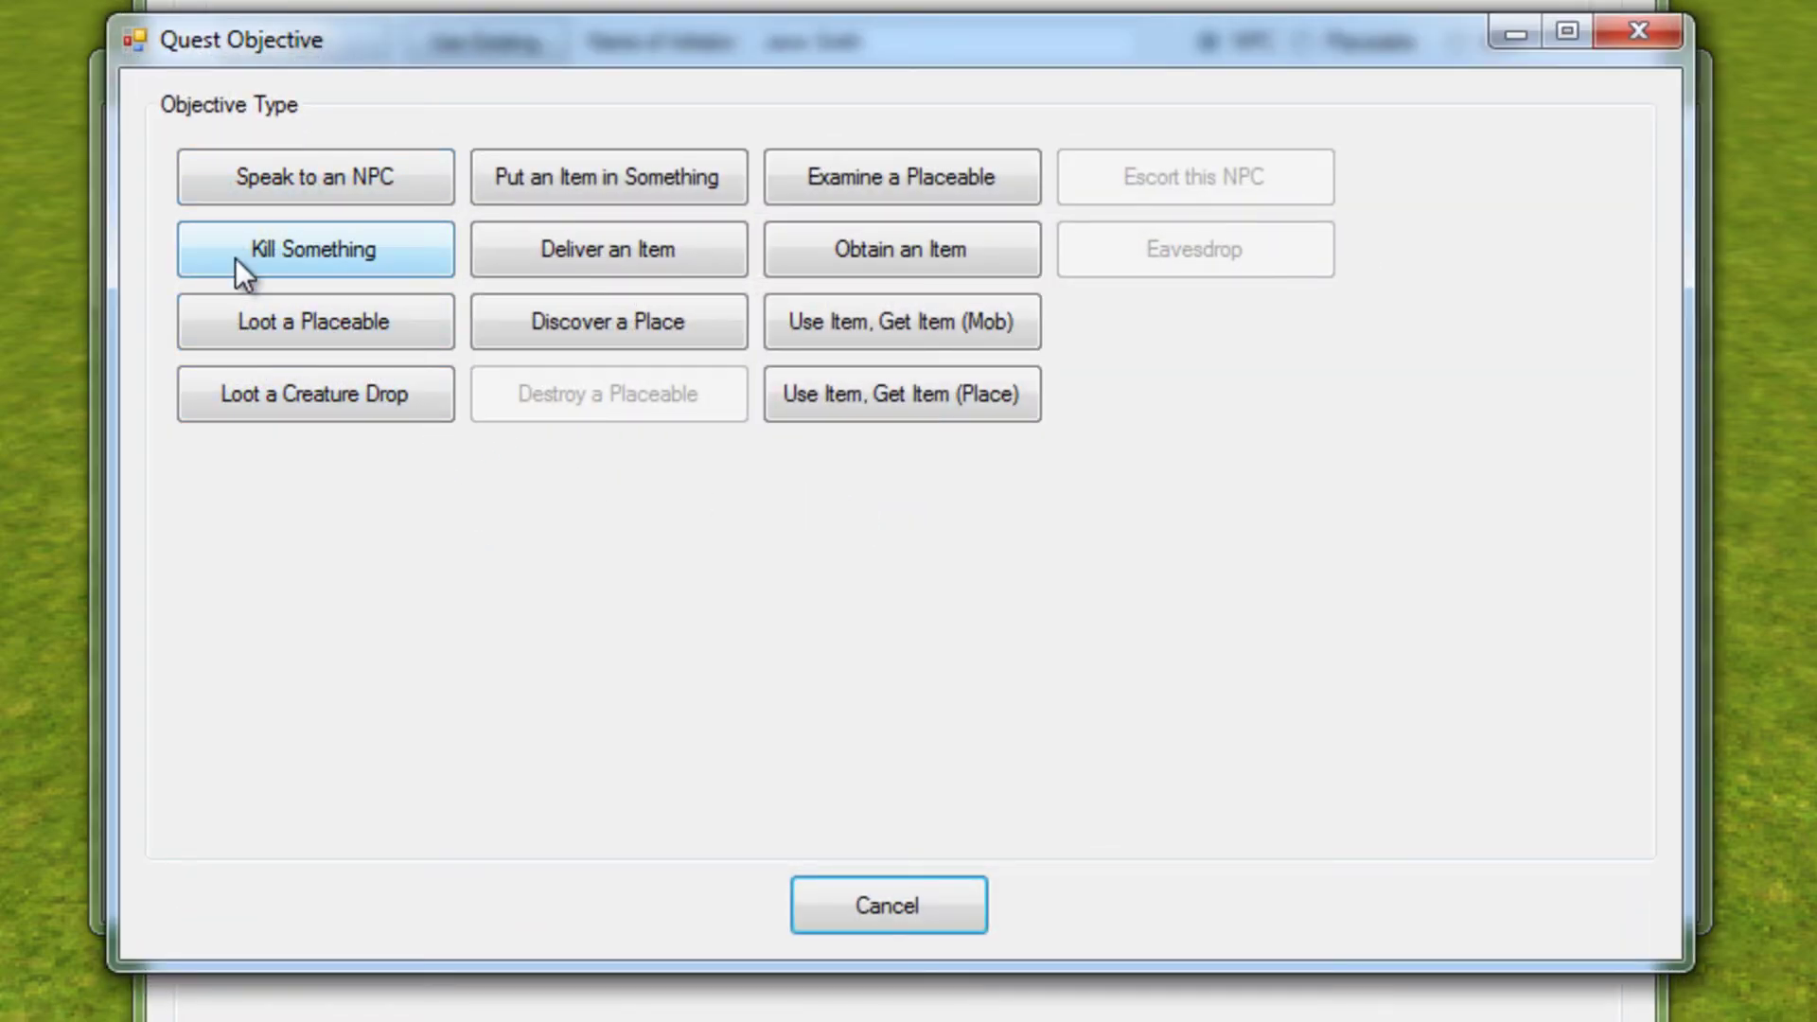
{"action": "left_click", "coordinate": [280, 405]}
{"action": "left_click", "coordinate": [526, 161]}
{"action": "type", "text": "Obtain Necklace from Kobold"}
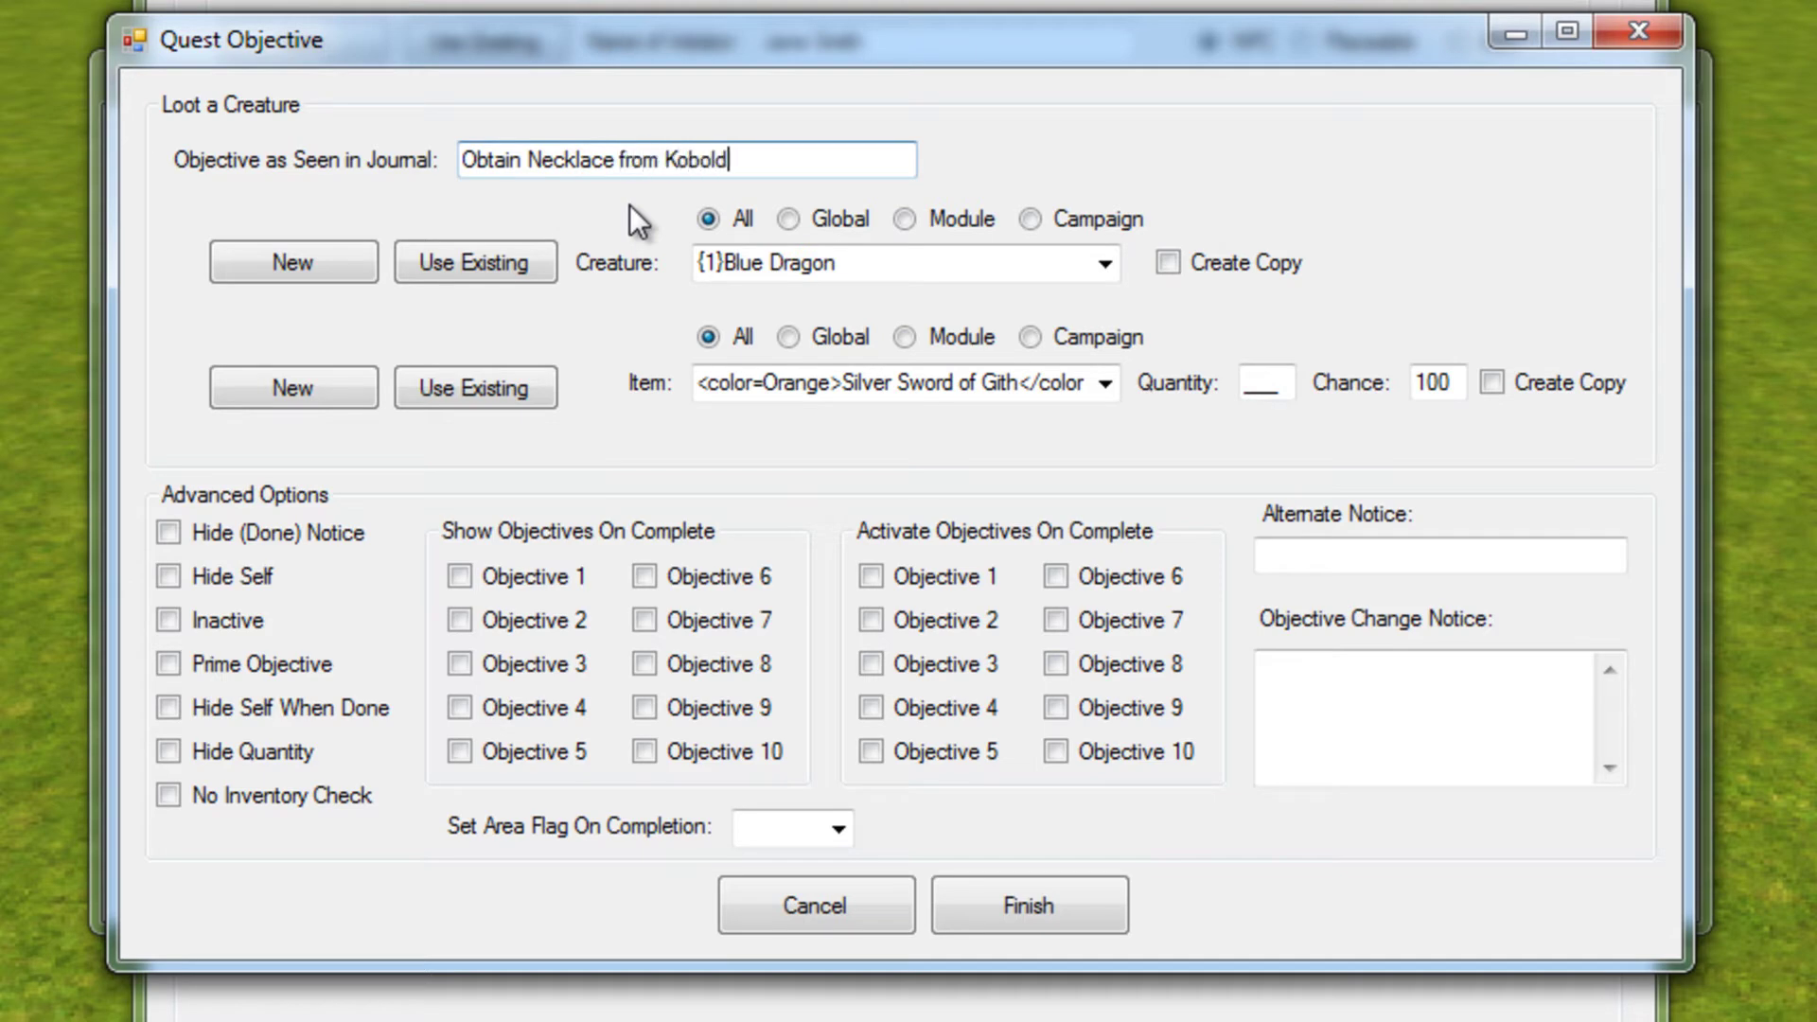
Step: Have a copied Kobold drop one copied Gold Necklace and save the objective
{"action": "left_click", "coordinate": [1106, 263]}
{"action": "type", "text": "kob"}
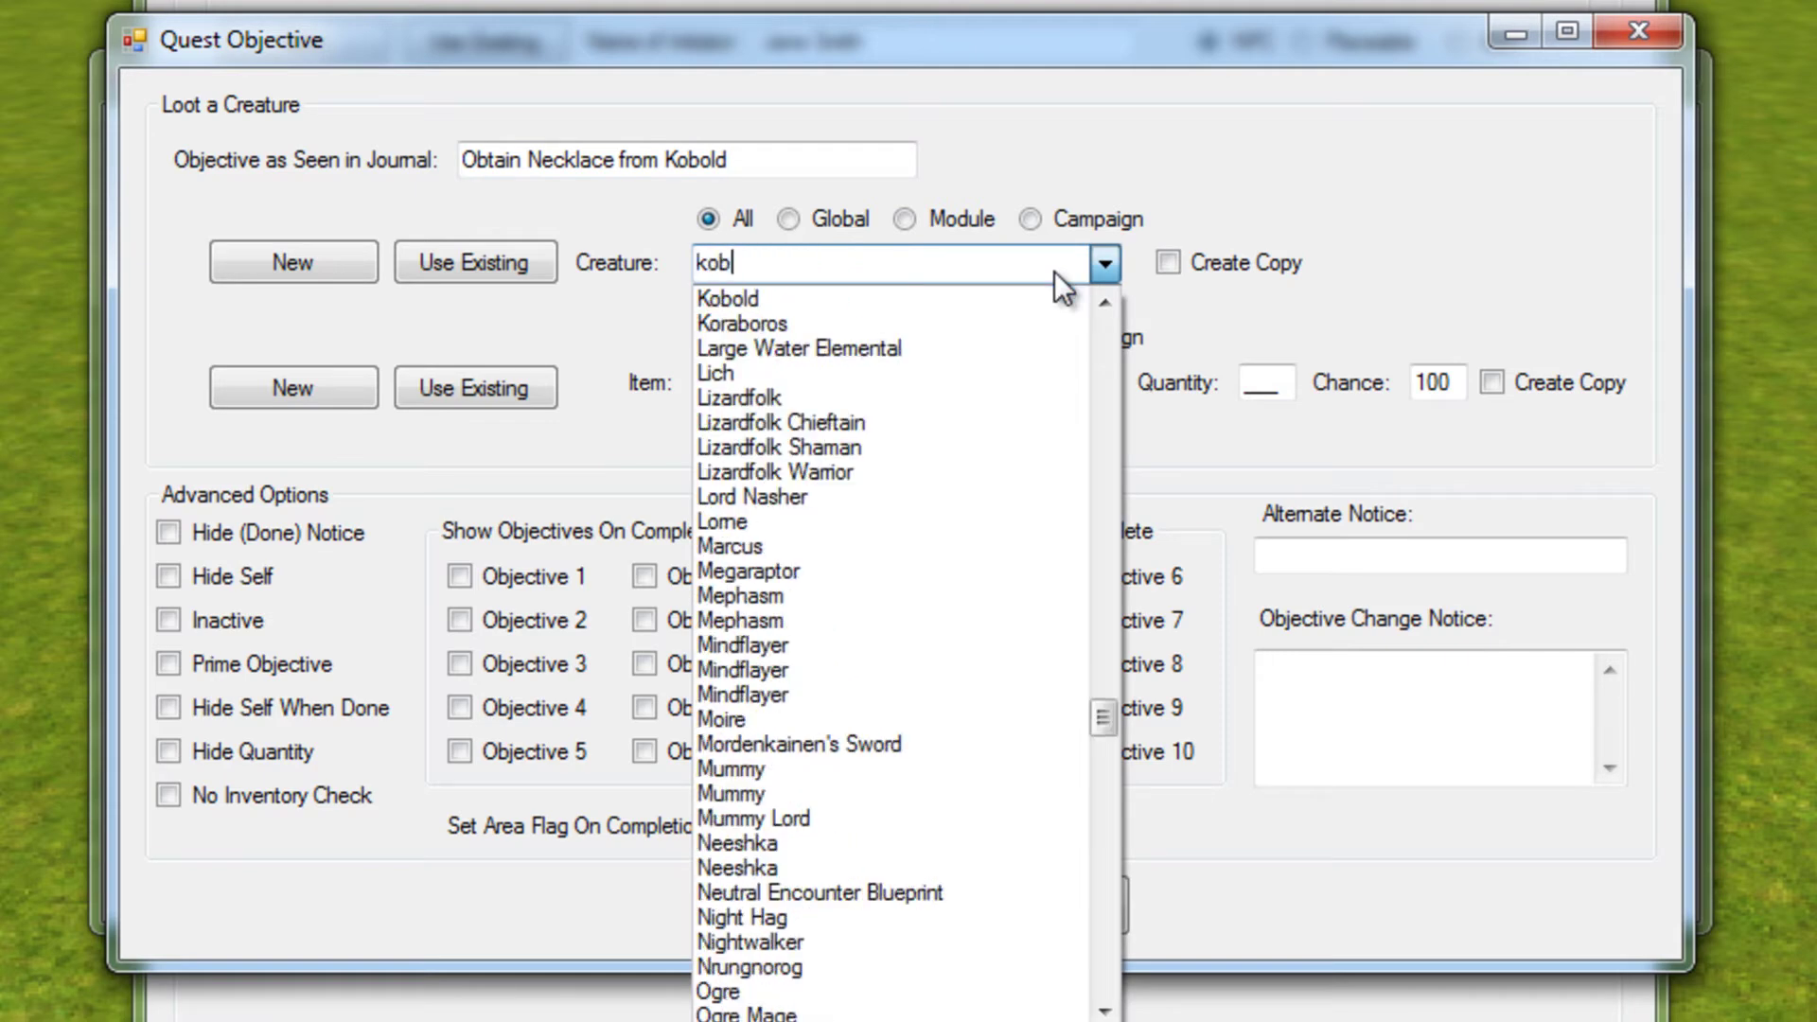
{"action": "left_click", "coordinate": [947, 299]}
{"action": "left_click", "coordinate": [1194, 265]}
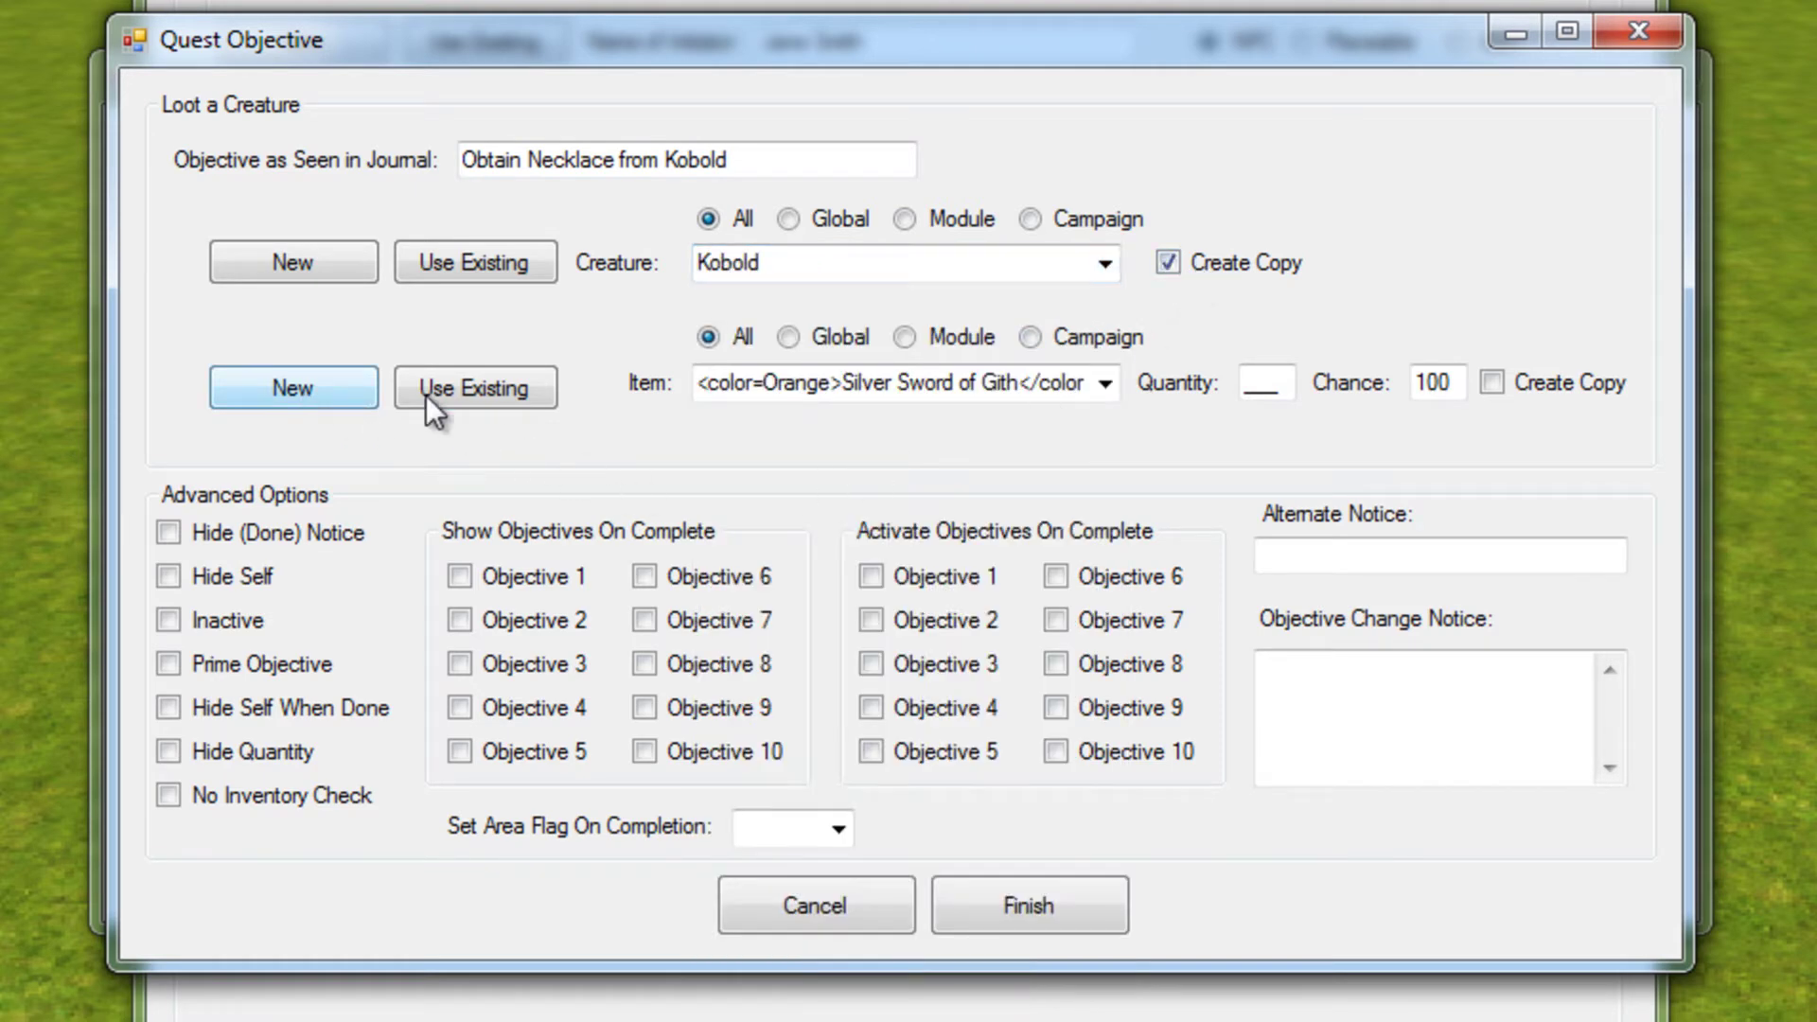
{"action": "left_click", "coordinate": [1101, 382]}
{"action": "type", "text": "gold"}
{"action": "left_click", "coordinate": [1012, 416]}
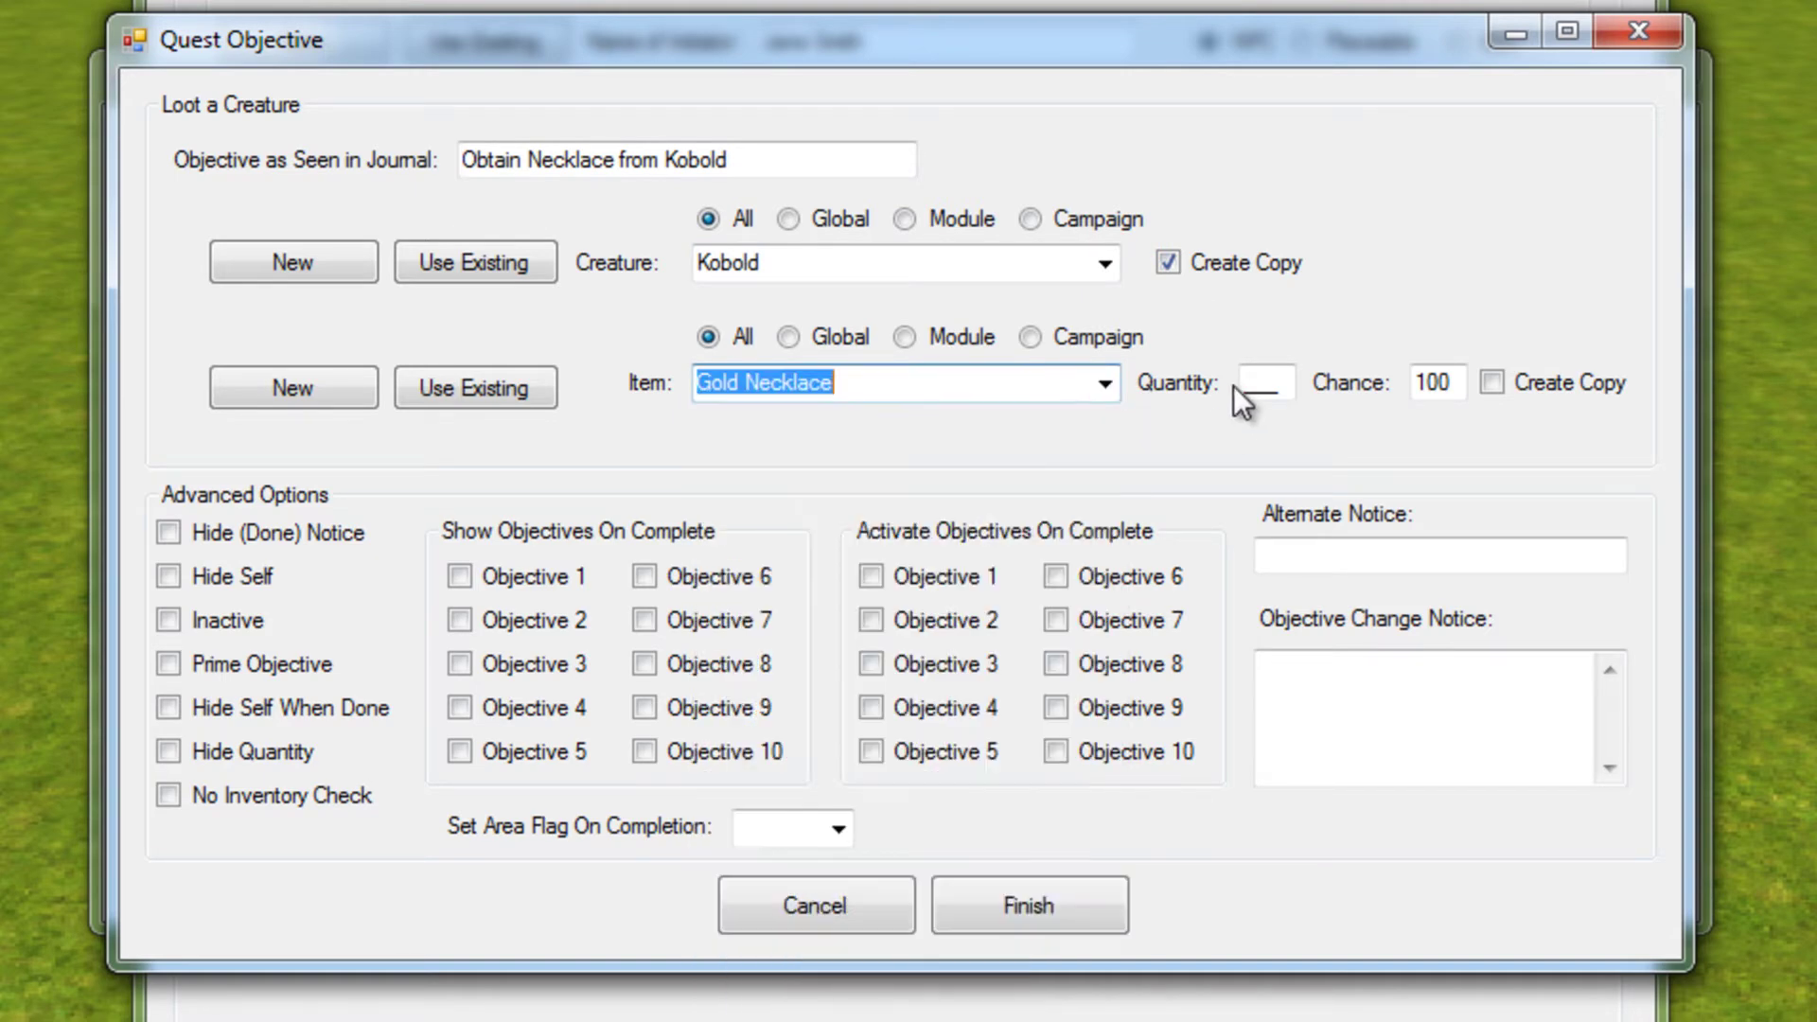
{"action": "left_click", "coordinate": [1256, 380]}
{"action": "type", "text": "1_"}
{"action": "left_click", "coordinate": [1492, 383]}
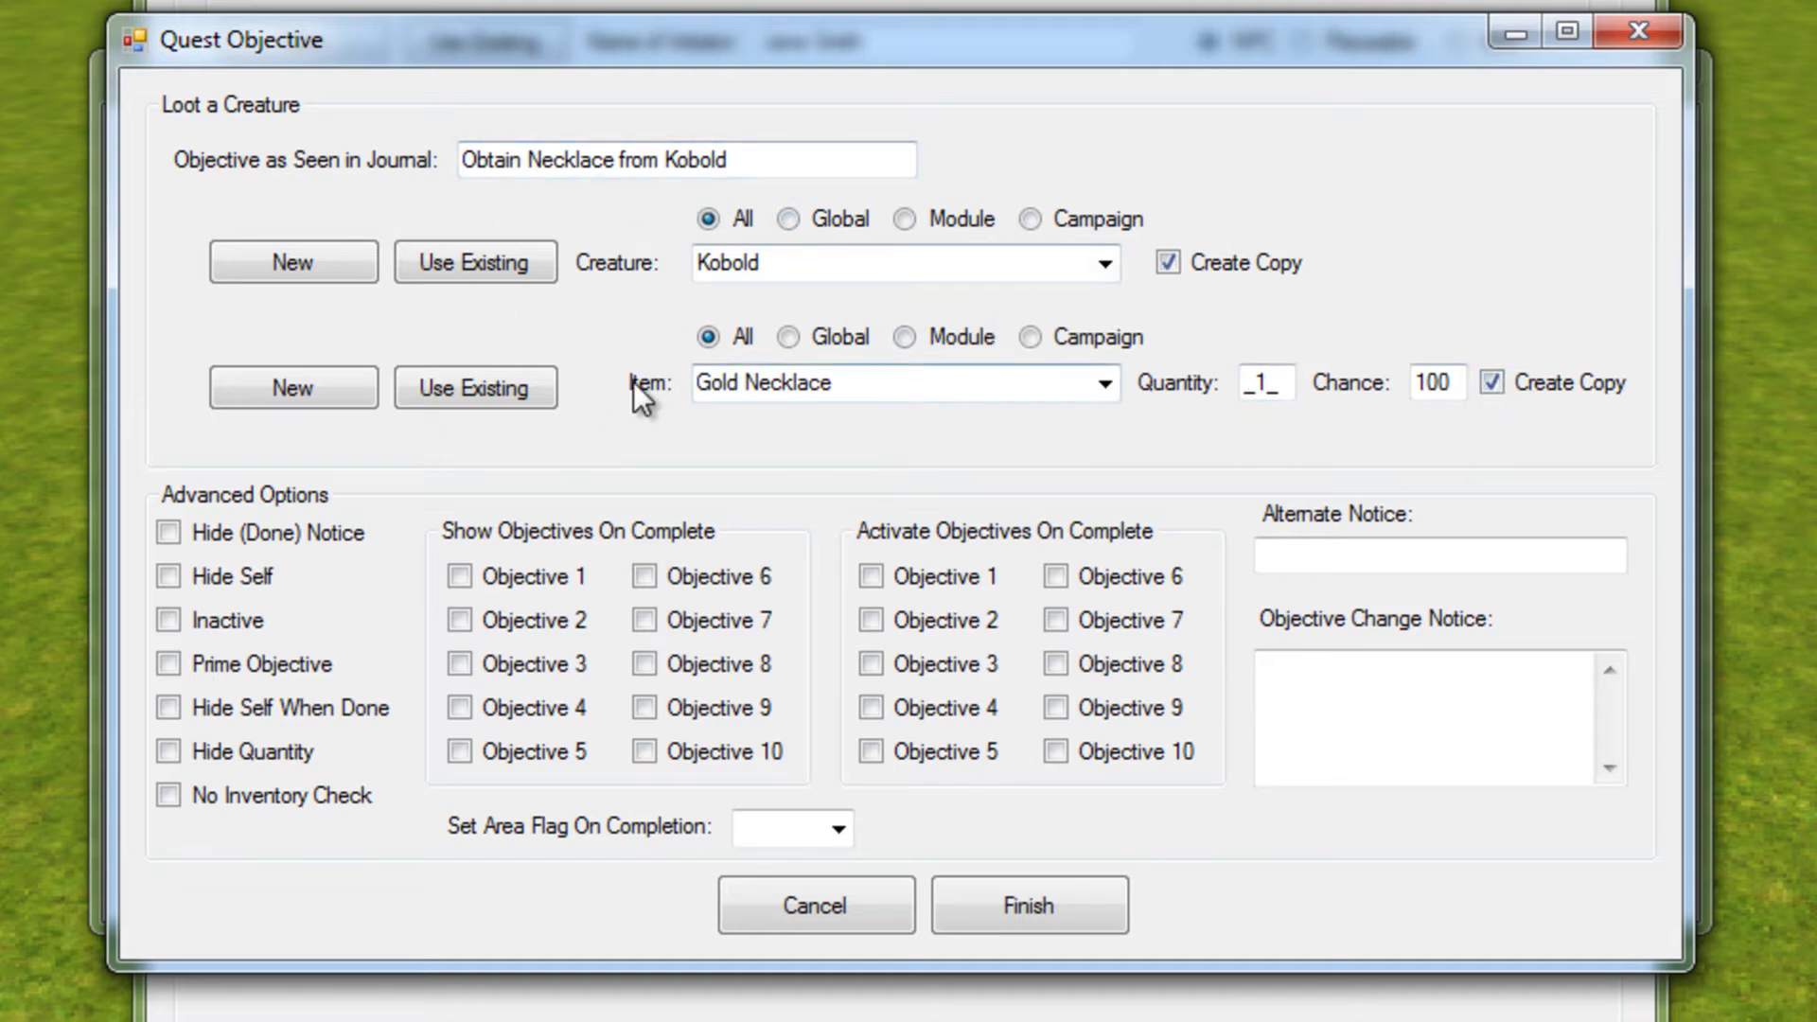
{"action": "left_click", "coordinate": [1056, 897]}
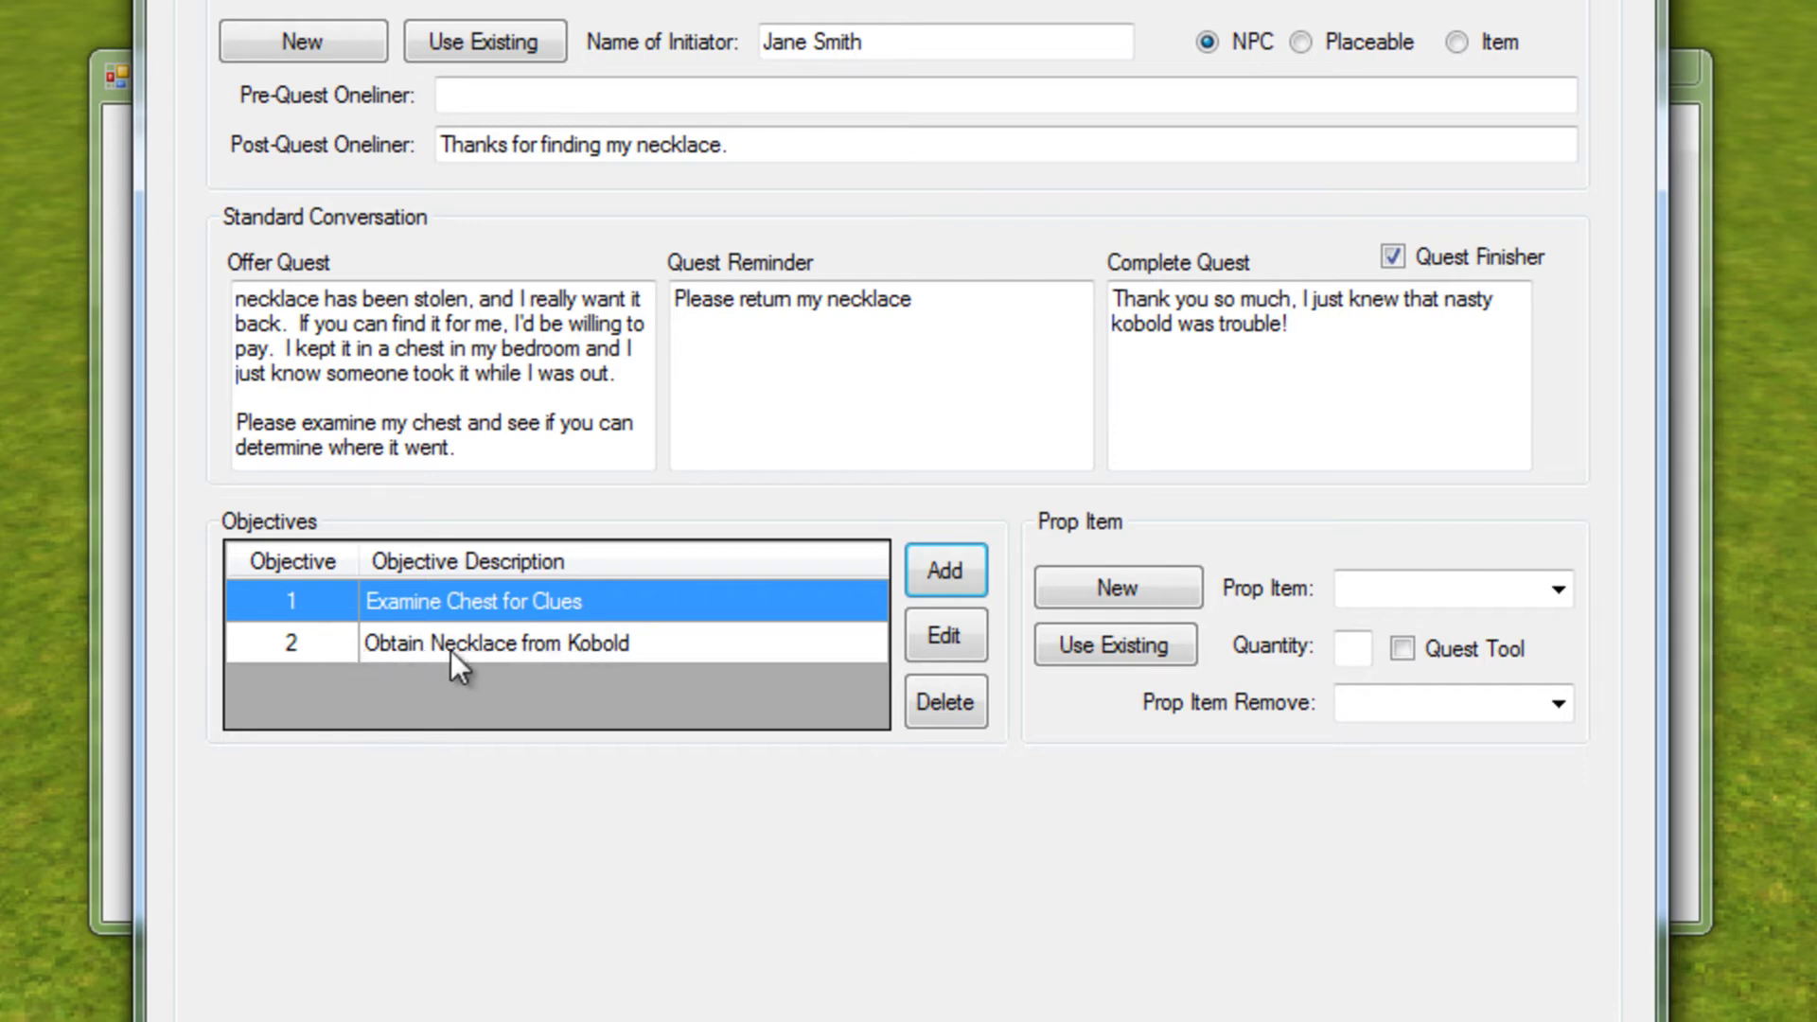
Step: Edit objective 2, Obtain Necklace from Kobold, and tick Hide (Done) Notice
{"action": "left_click", "coordinate": [546, 643]}
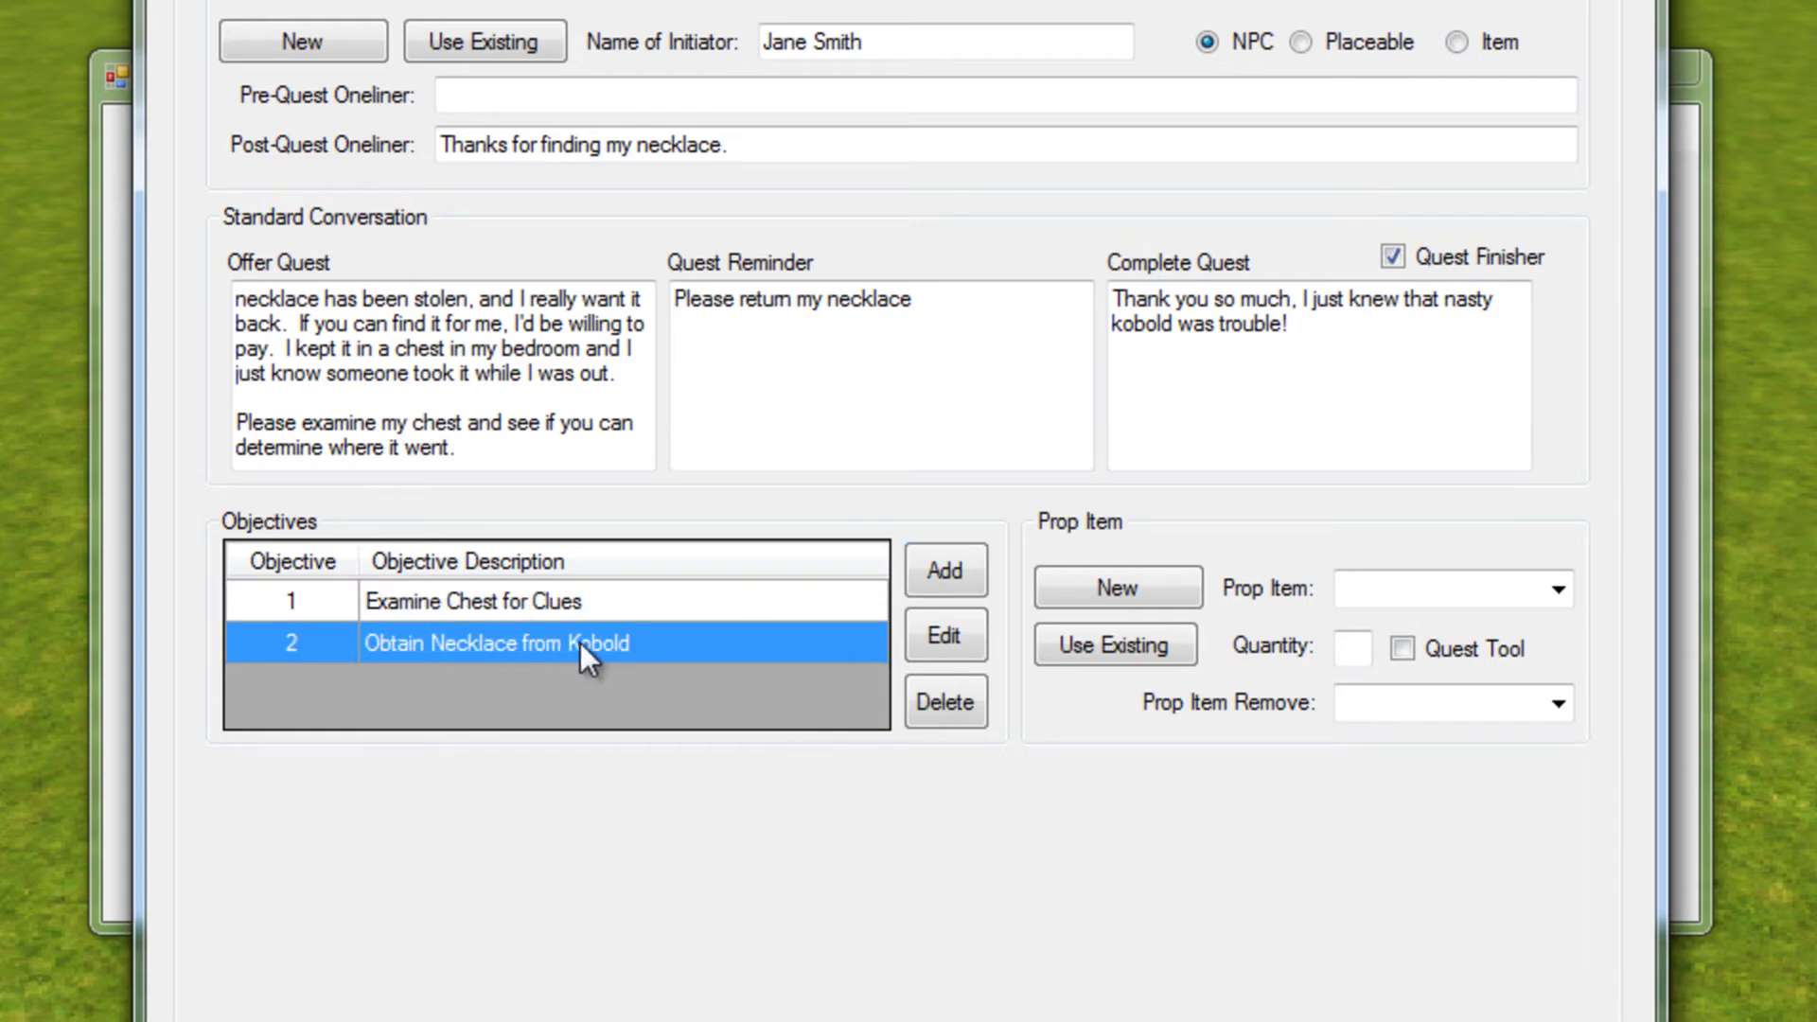
{"action": "left_click", "coordinate": [425, 601]}
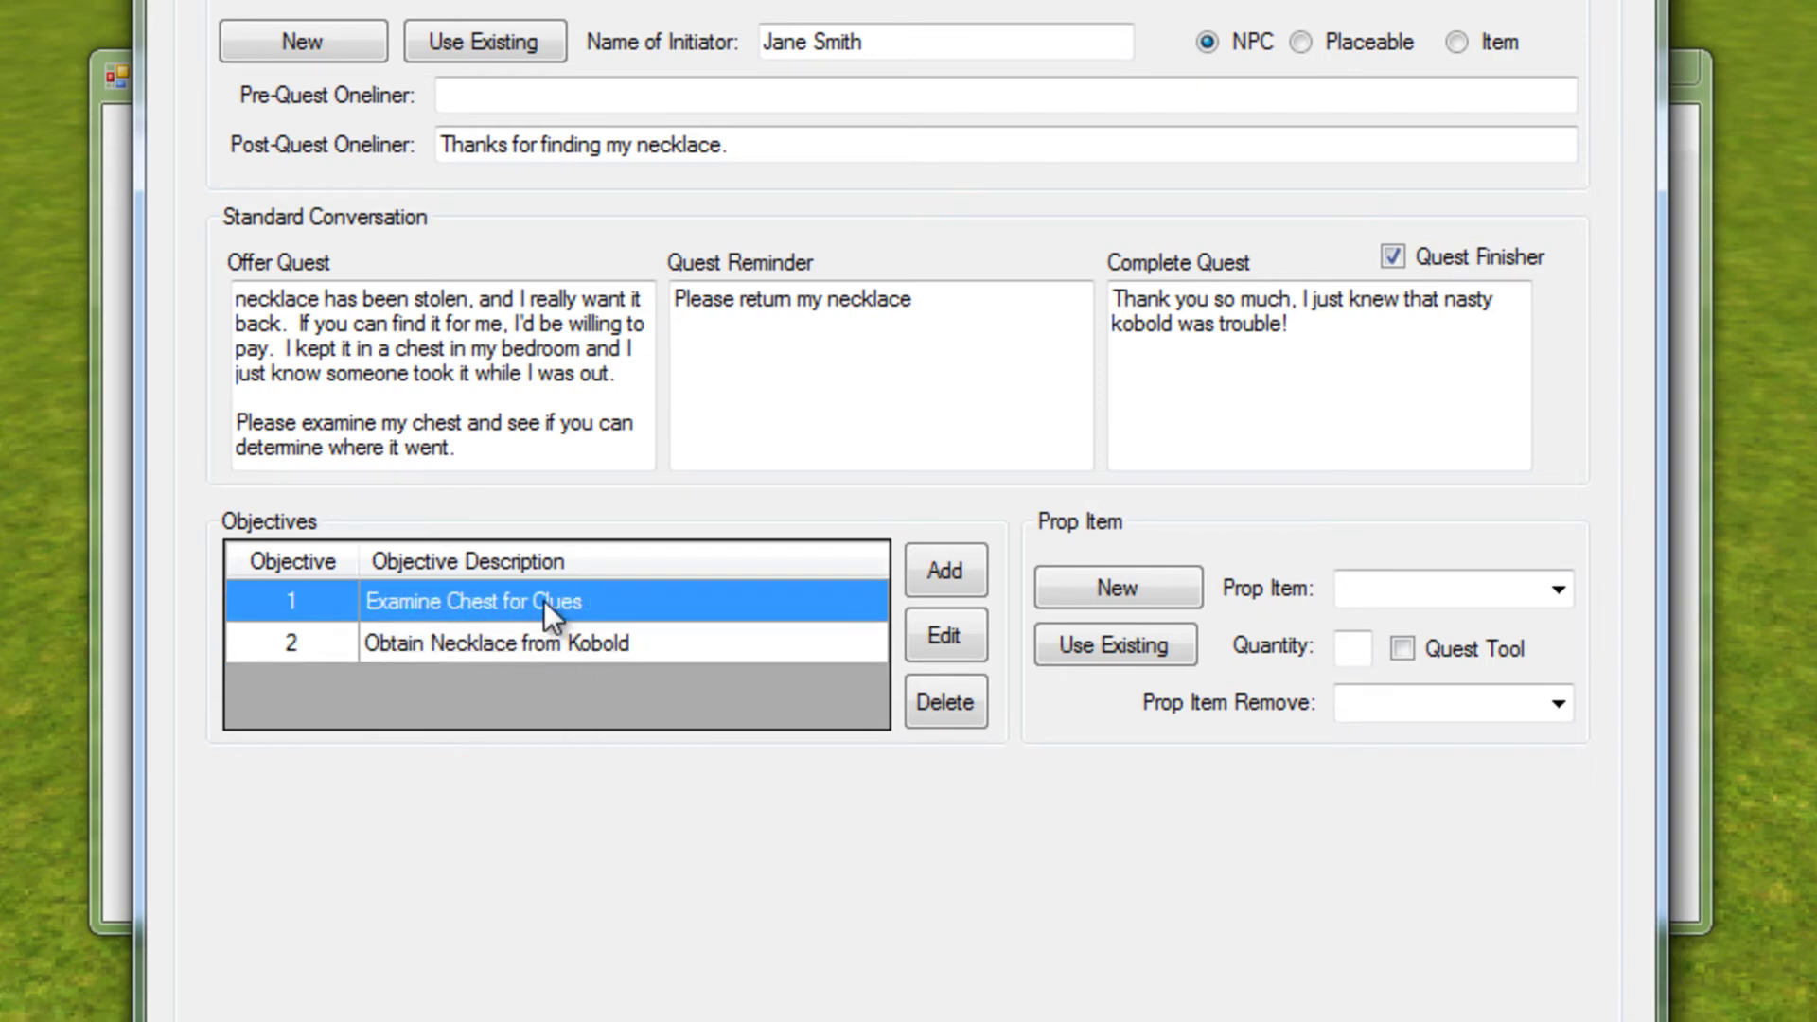
{"action": "left_click", "coordinate": [488, 647]}
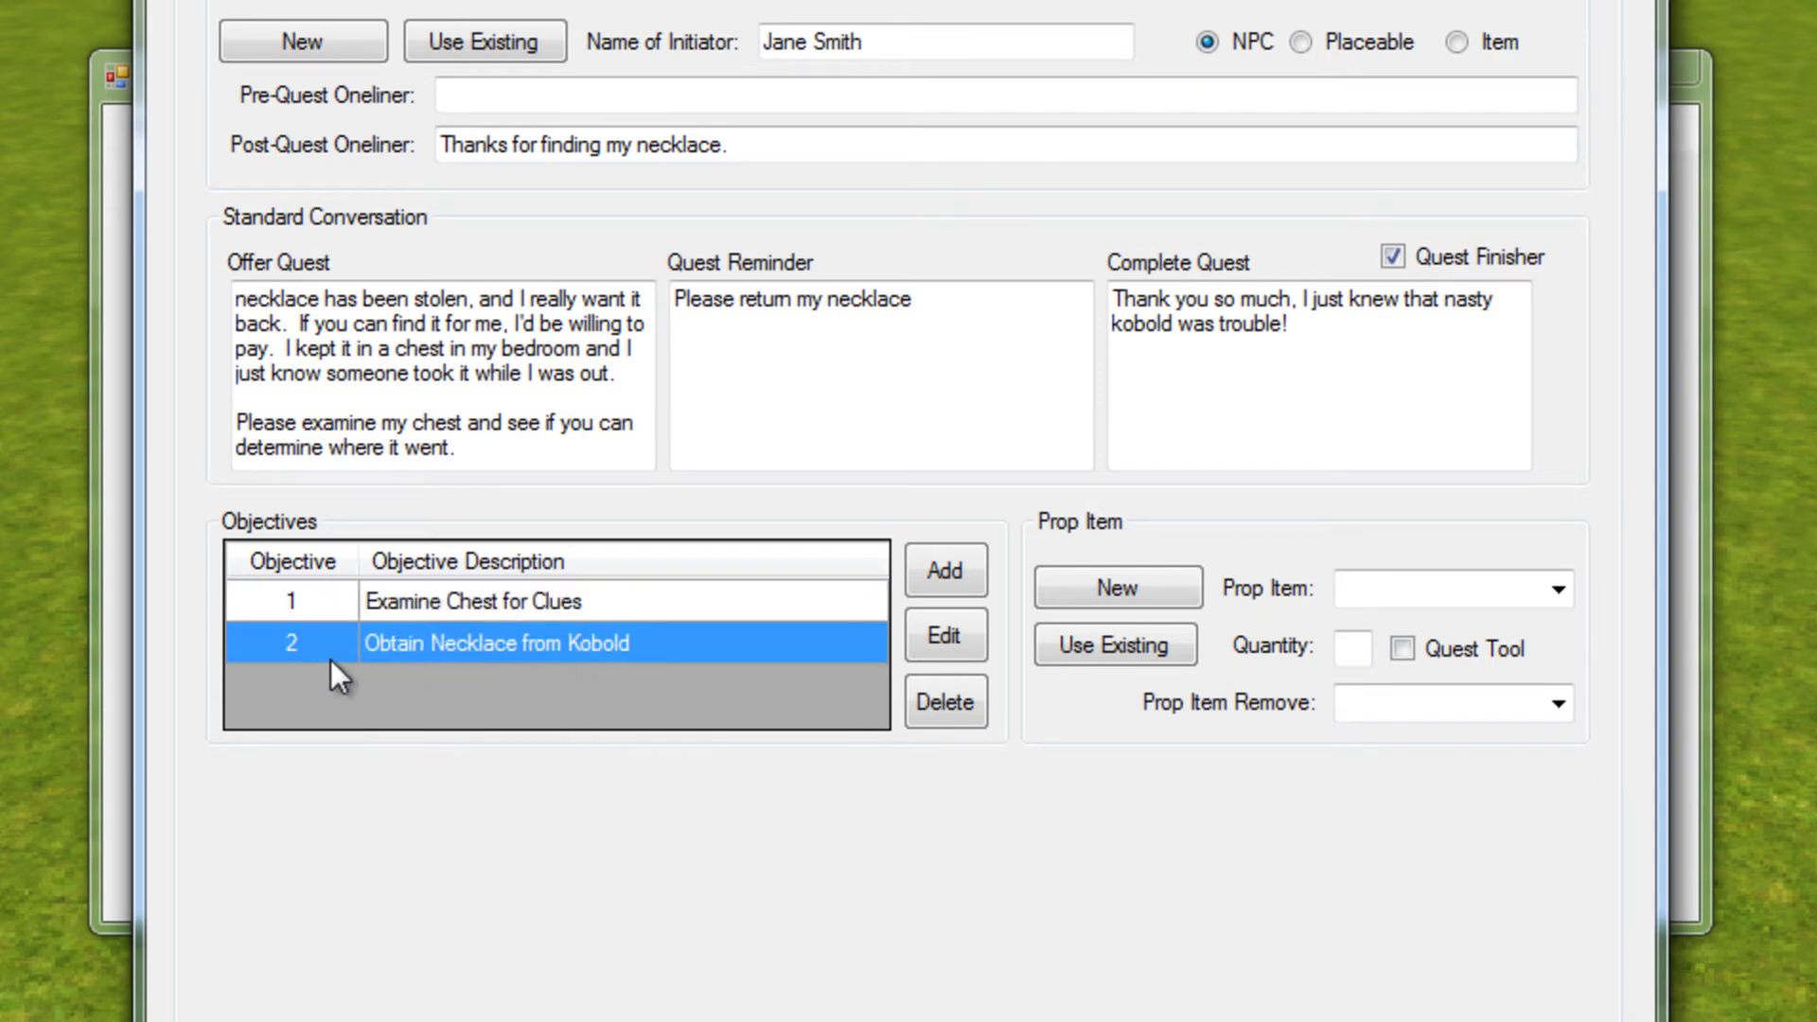
{"action": "left_click", "coordinate": [965, 634]}
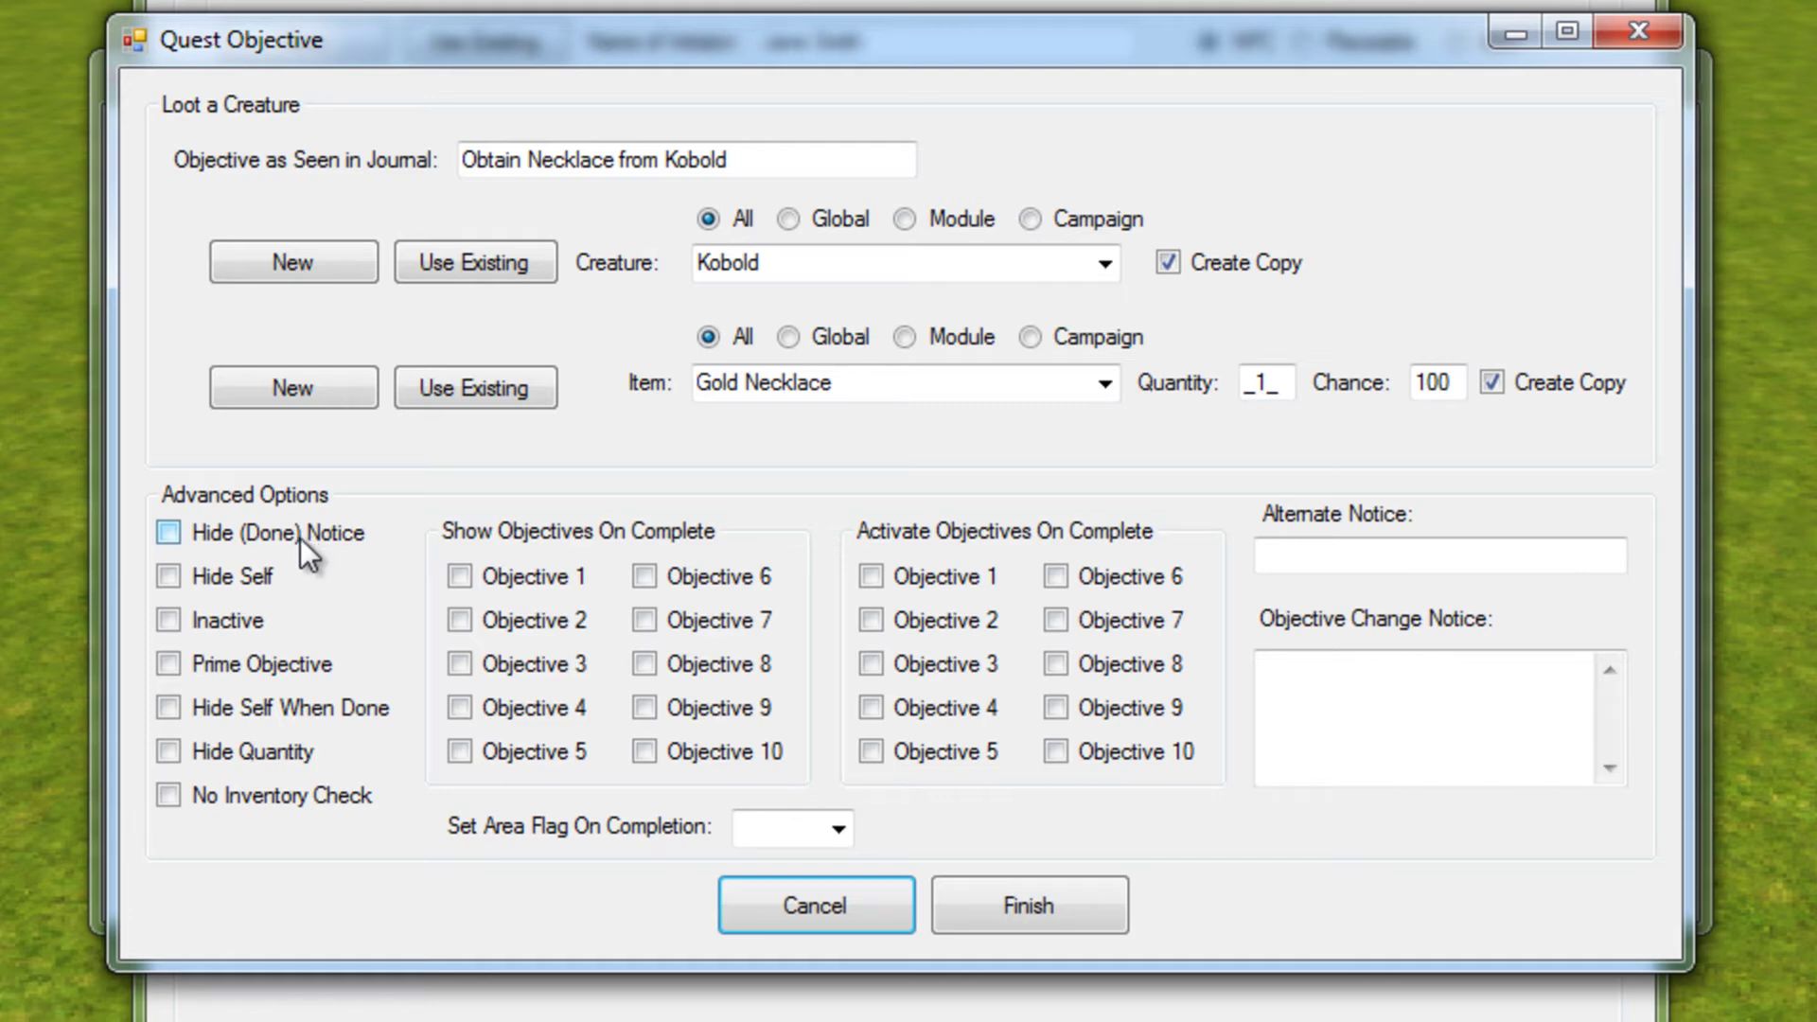
{"action": "left_click", "coordinate": [171, 535]}
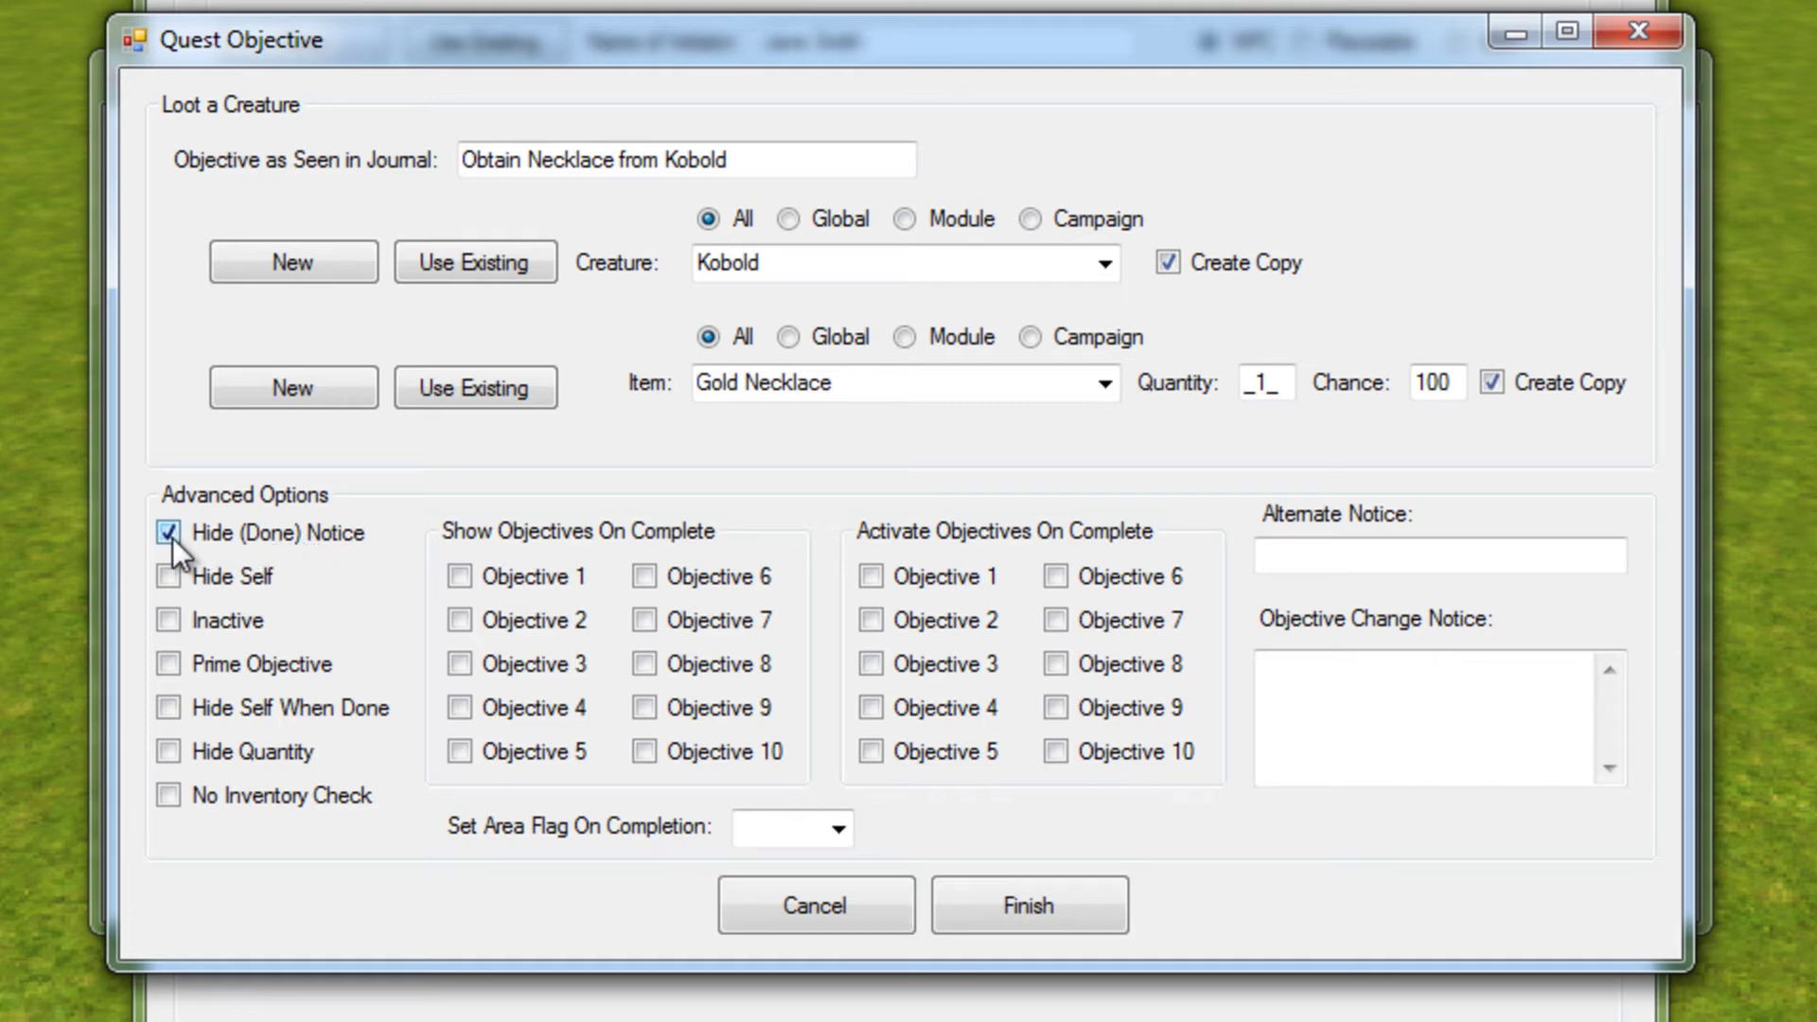